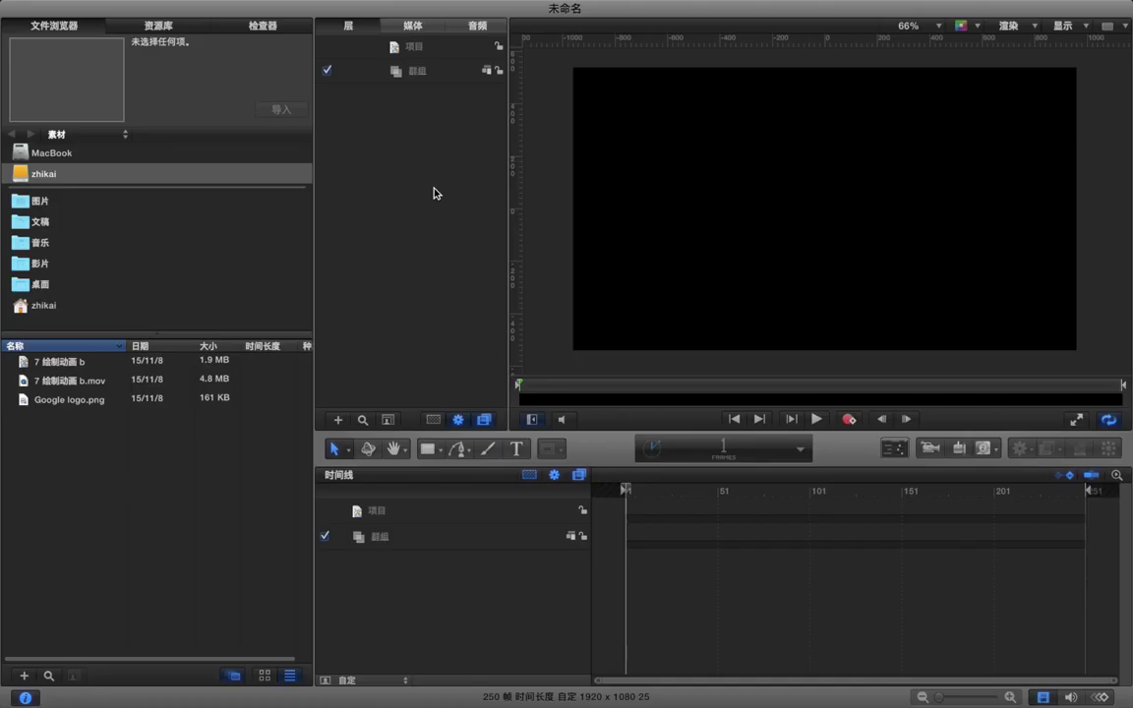
Step: Set the project's background colour to the saved teal swatch
left_click(377, 44)
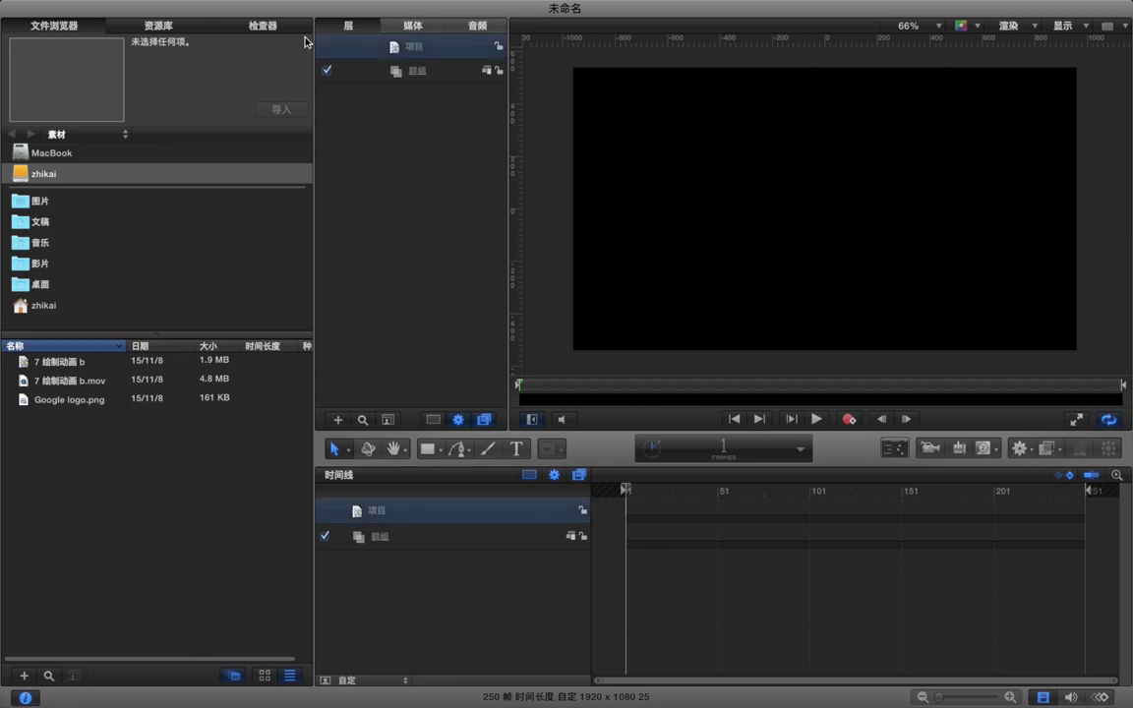
left_click(263, 26)
left_click(31, 138)
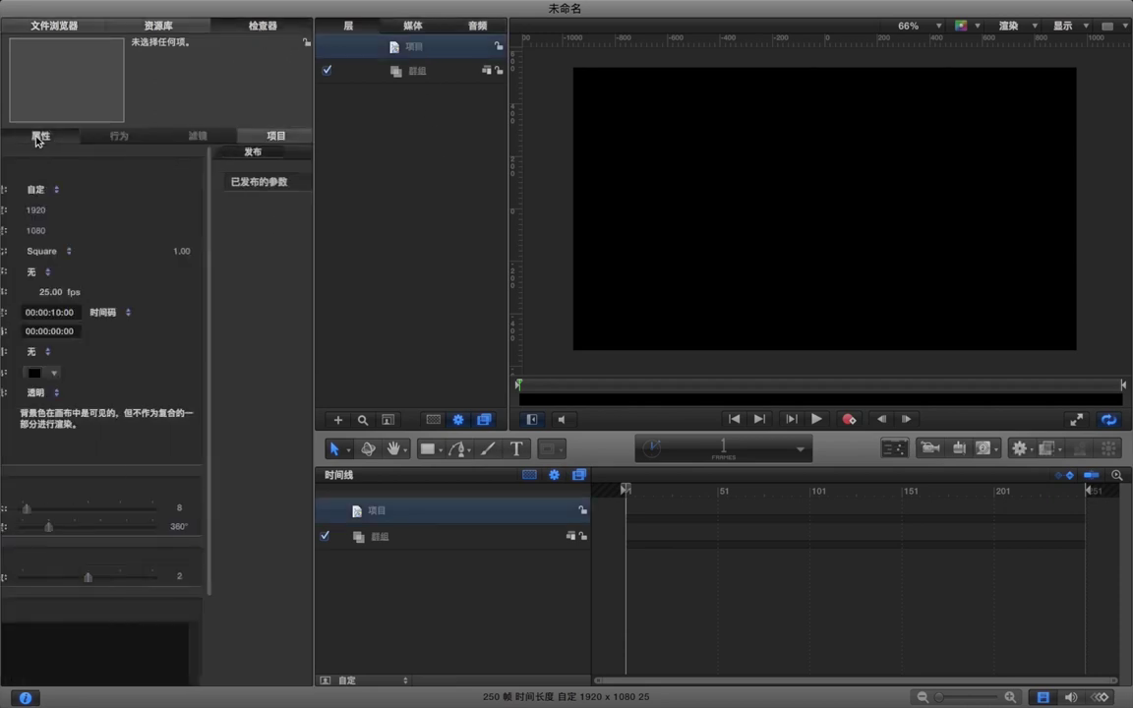
left_click(132, 375)
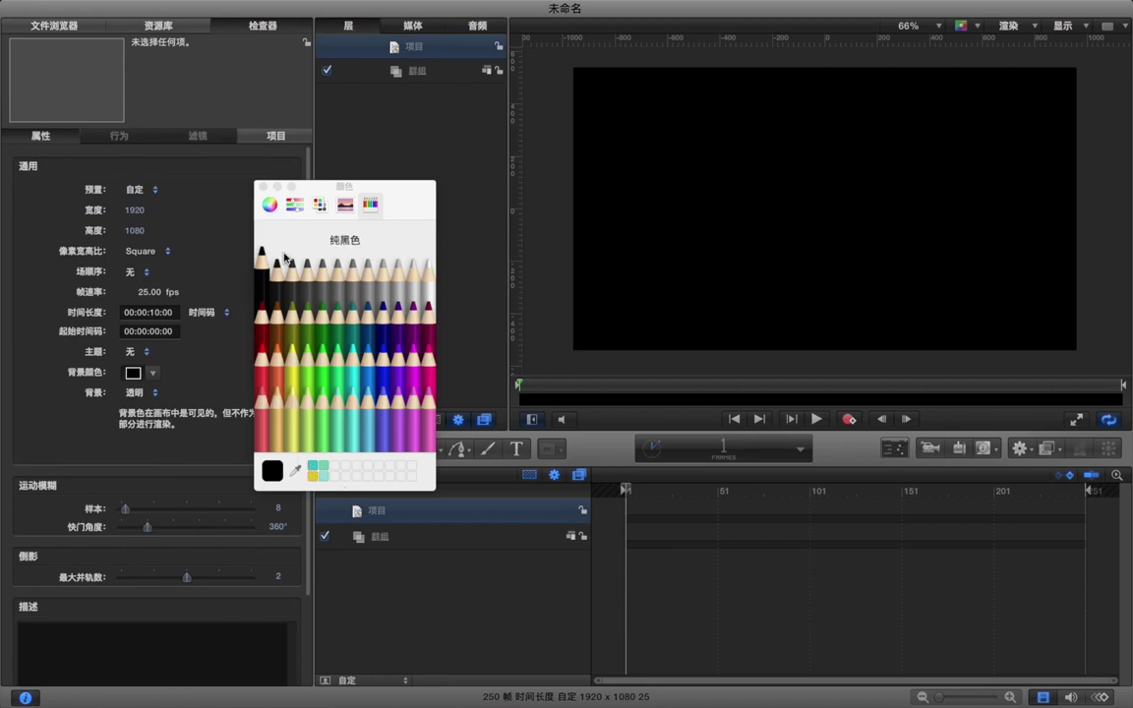
left_click(320, 466)
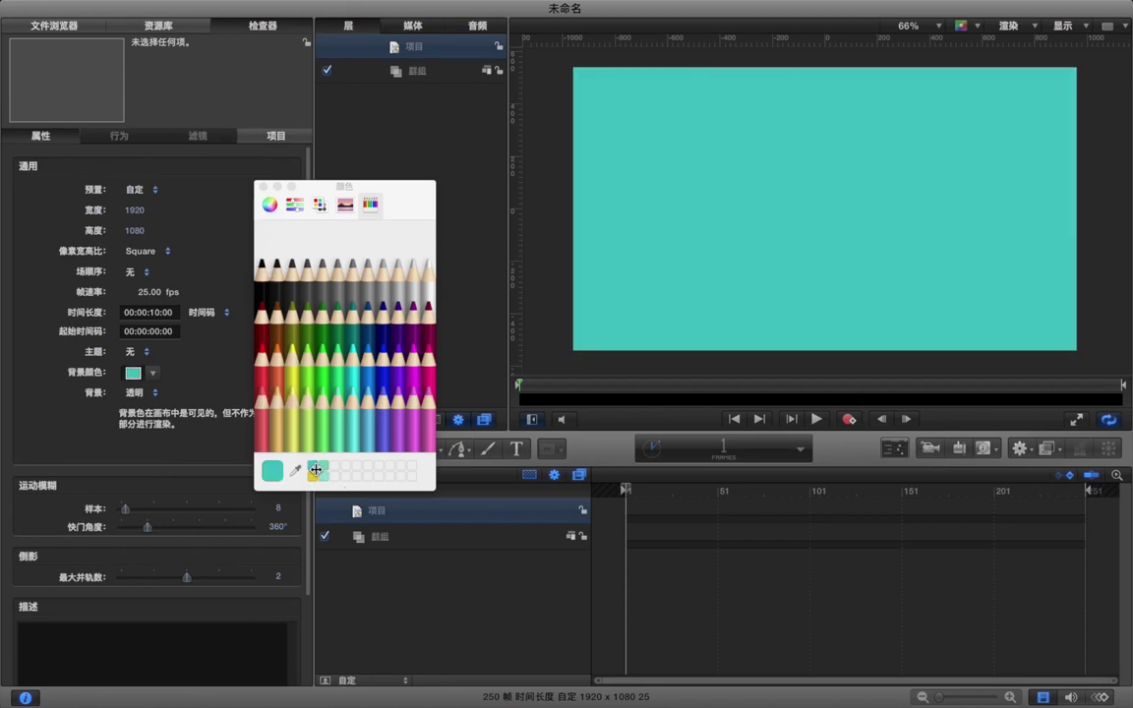
left_click(261, 185)
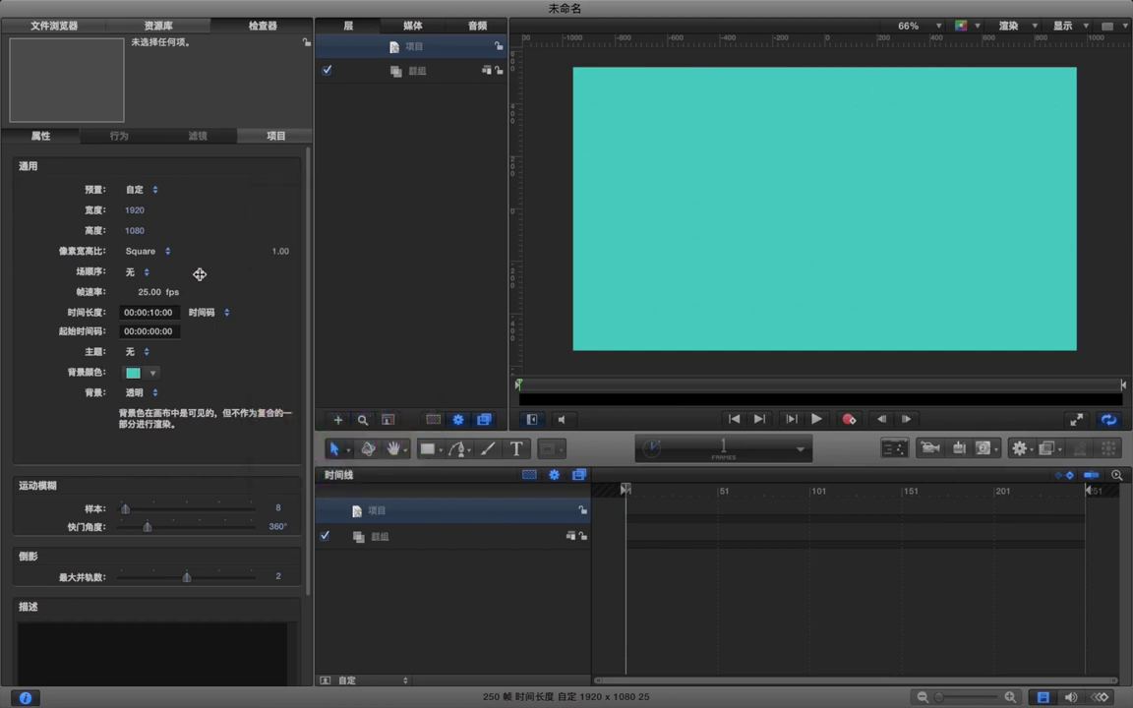
Step: Set the project's background type to 环境 (Environment)
left_click(151, 393)
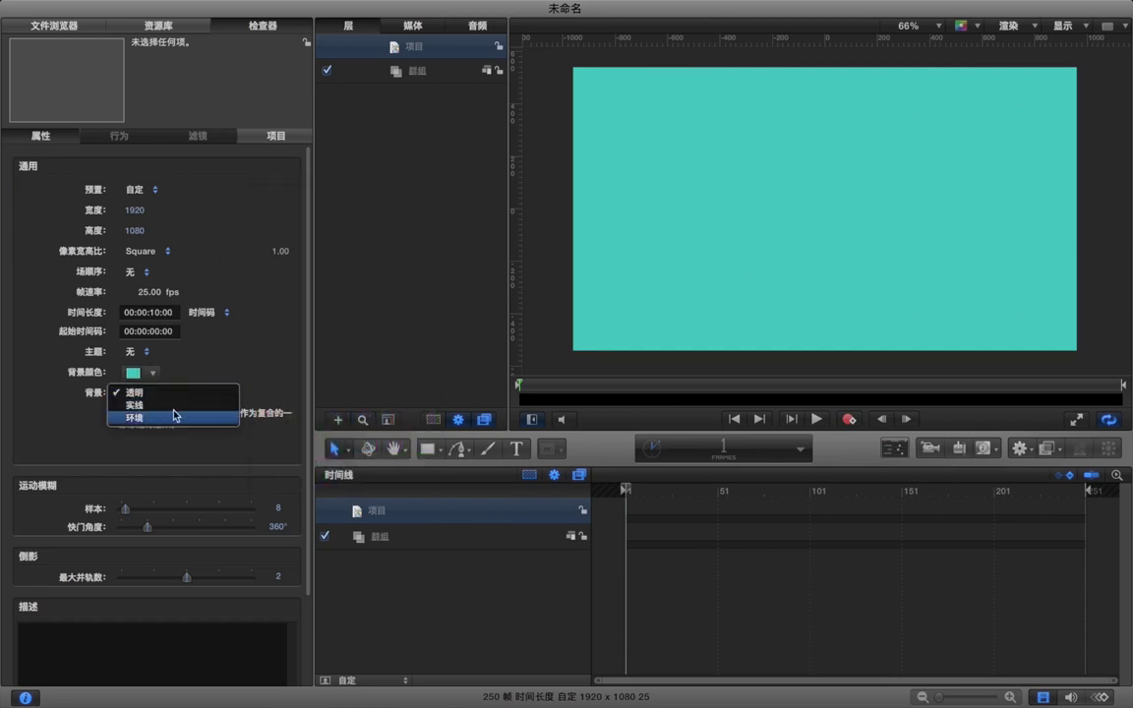
left_click(169, 417)
left_click(436, 223)
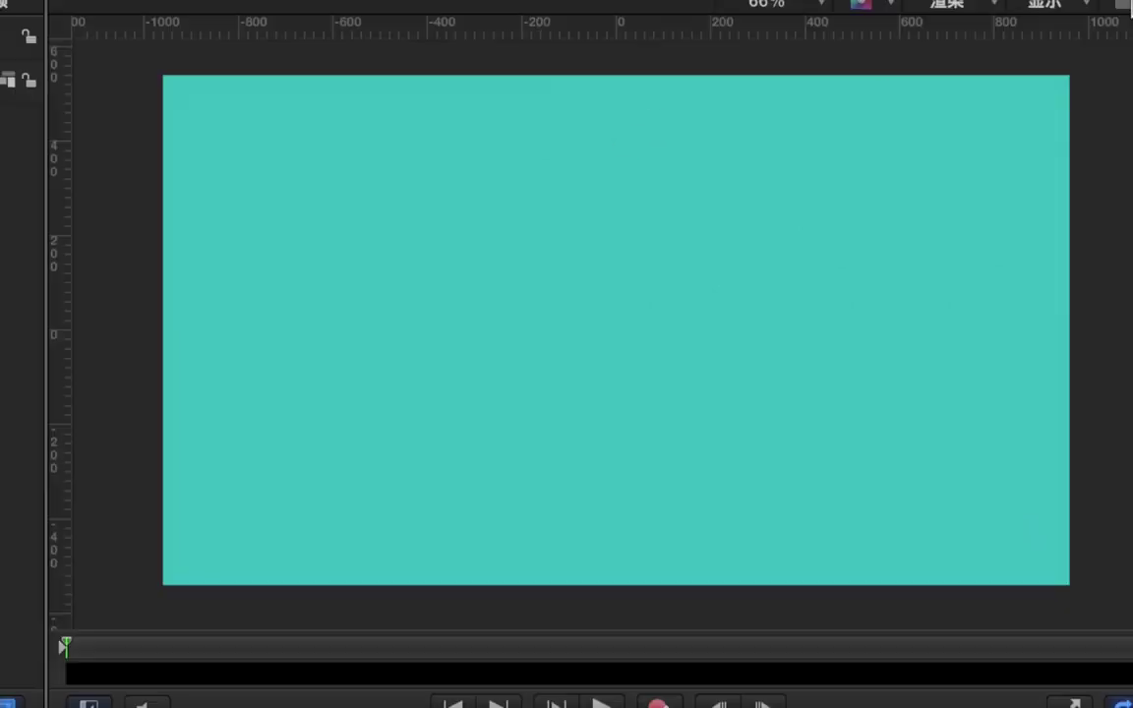
Step: Set the canvas render resolution to 四分之一 (quarter)
left_click(1010, 26)
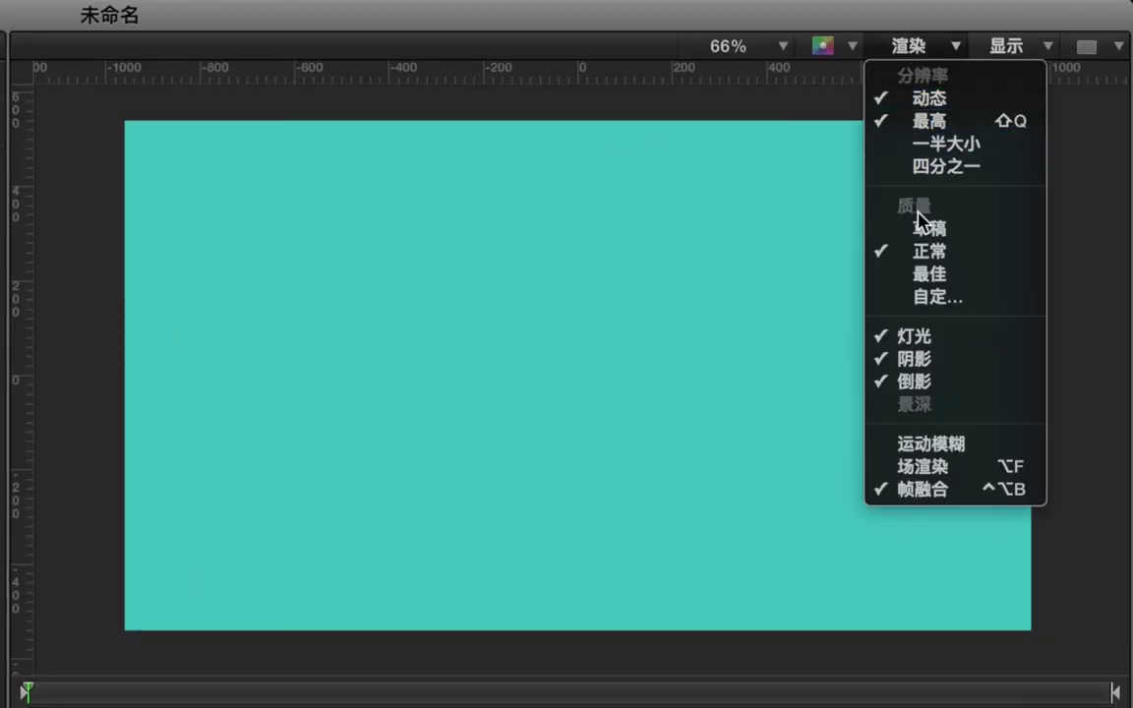
left_click(929, 168)
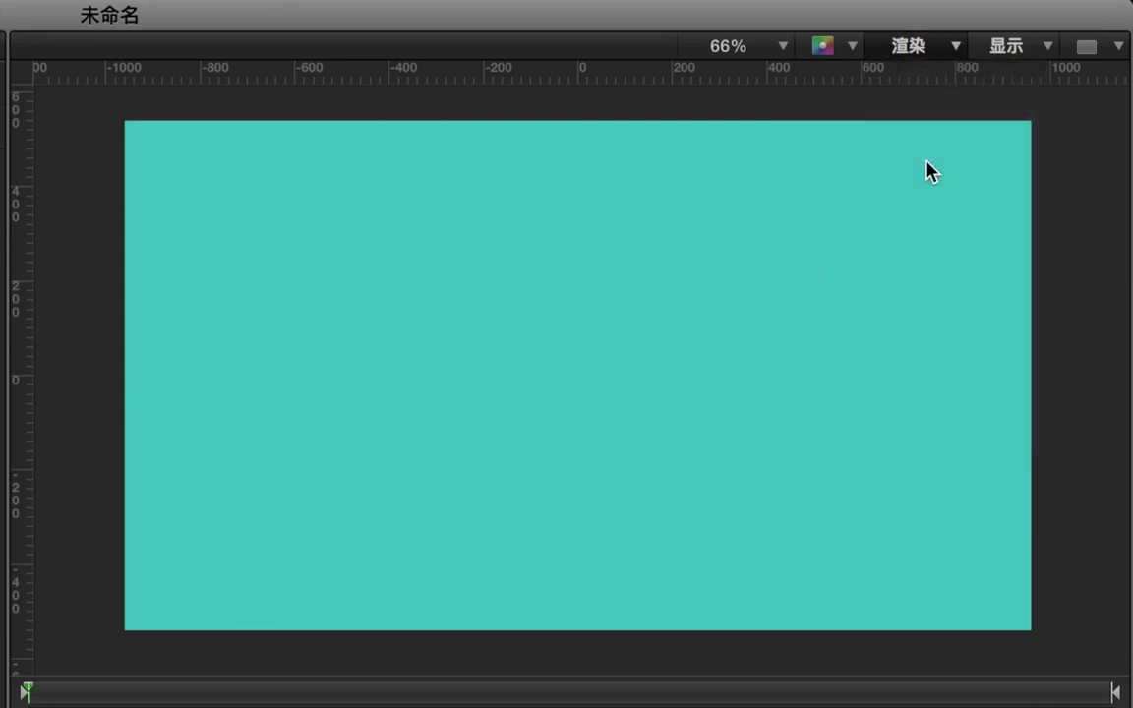
left_click(925, 51)
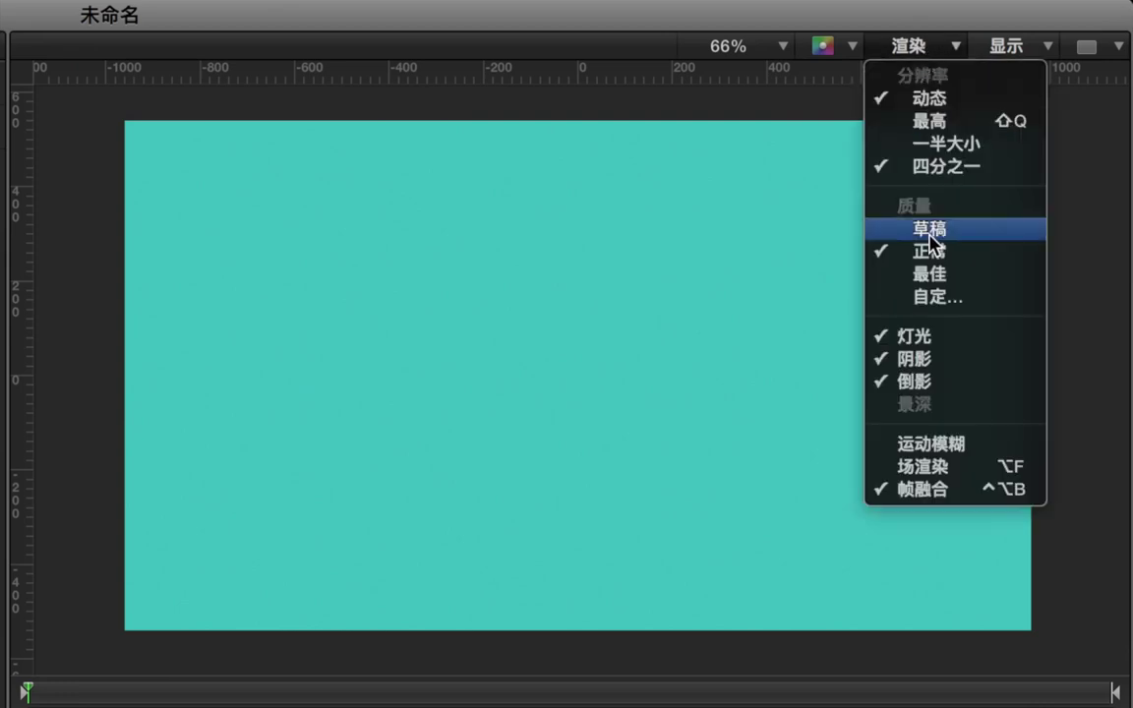
left_click(1026, 254)
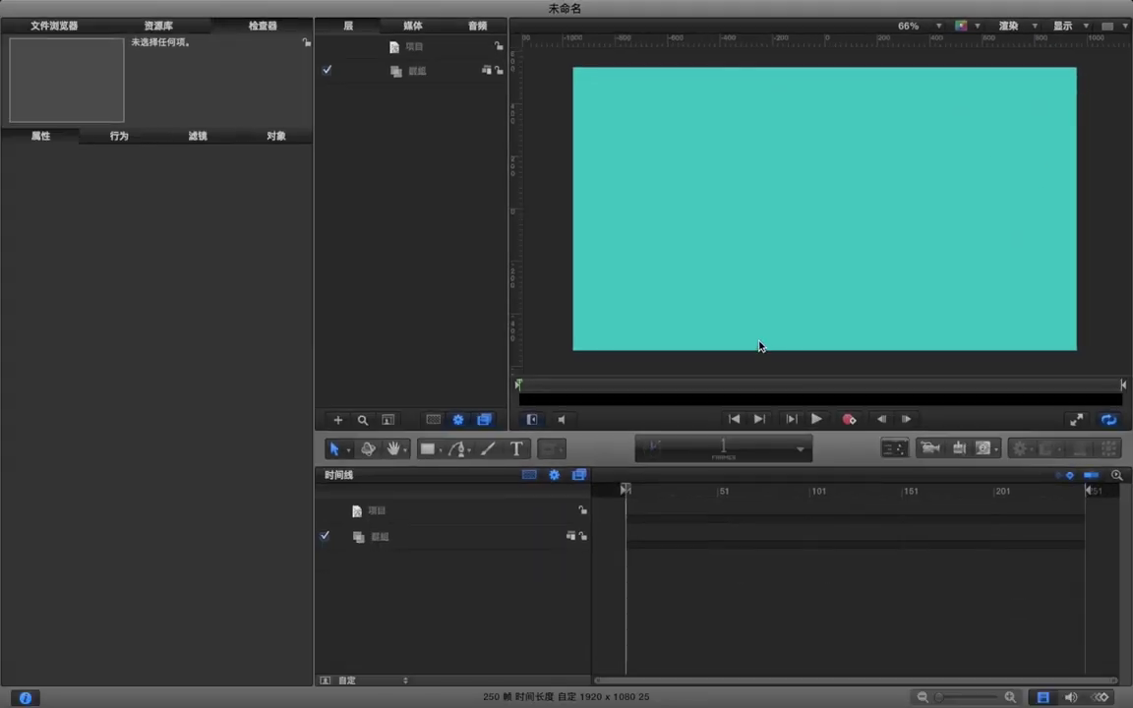
Step: Draw a small white square slightly above the canvas centre and turn it into a replicator
left_click(427, 453)
left_click(438, 470)
left_click_drag(791, 165, 823, 196)
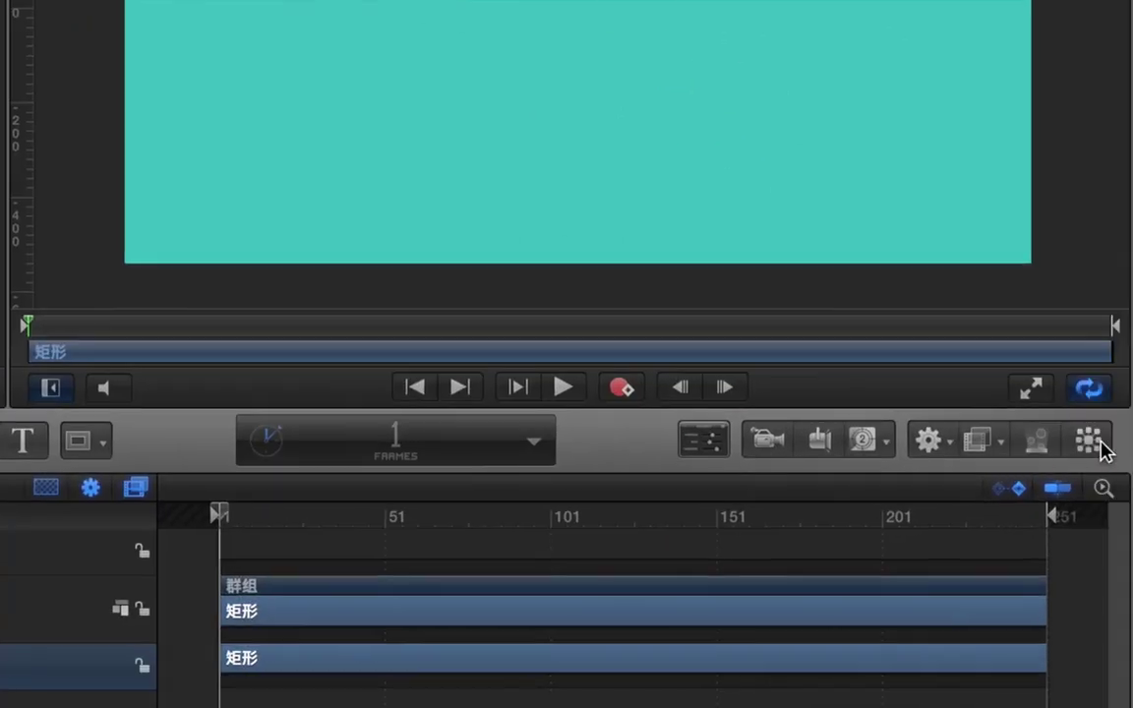
left_click(1100, 445)
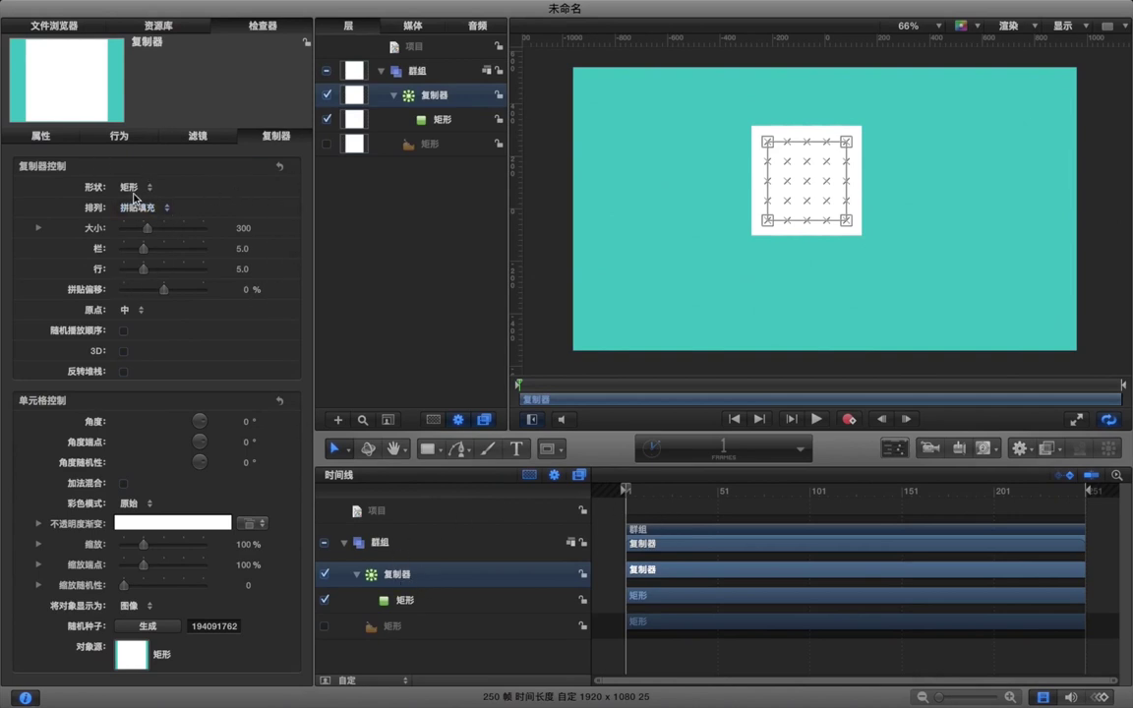
Step: Enable 3D for the replicator and set its shape to 方框 (Box)
left_click(134, 188)
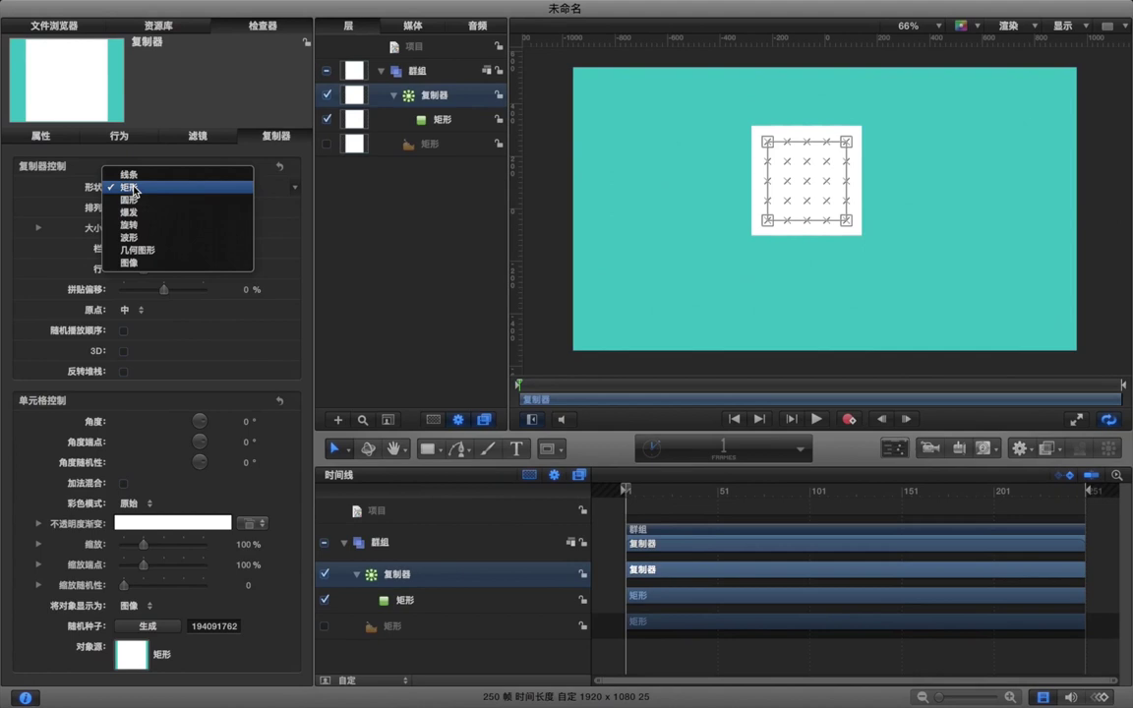
left_click(120, 166)
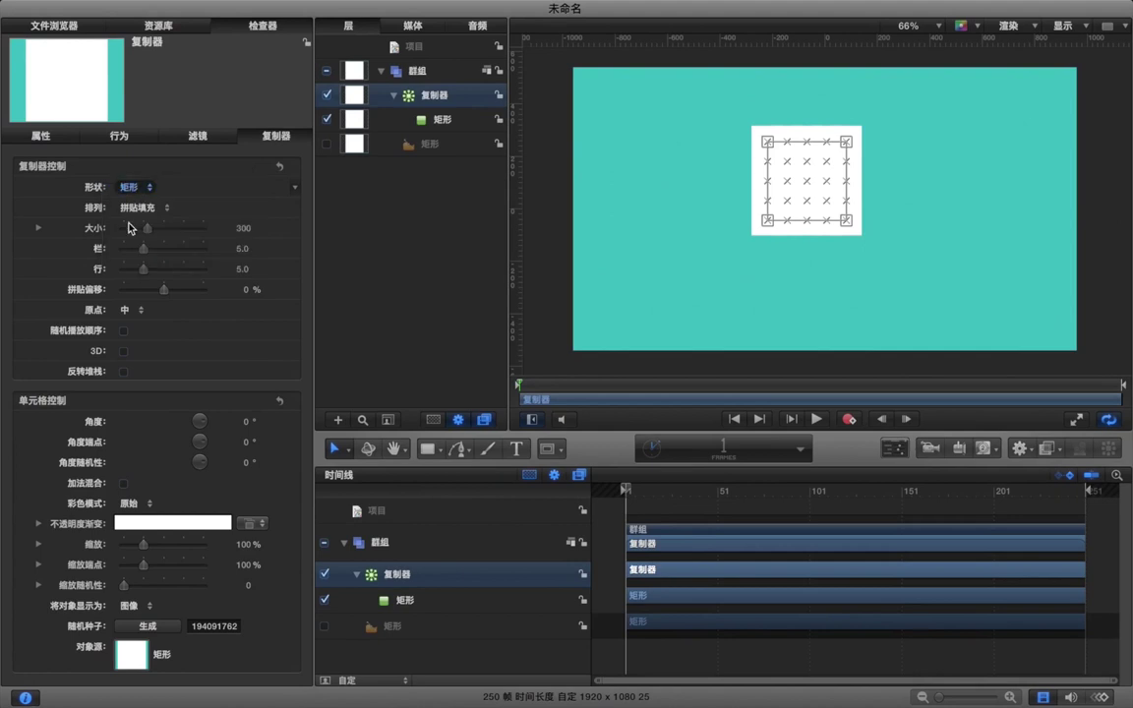
left_click(123, 350)
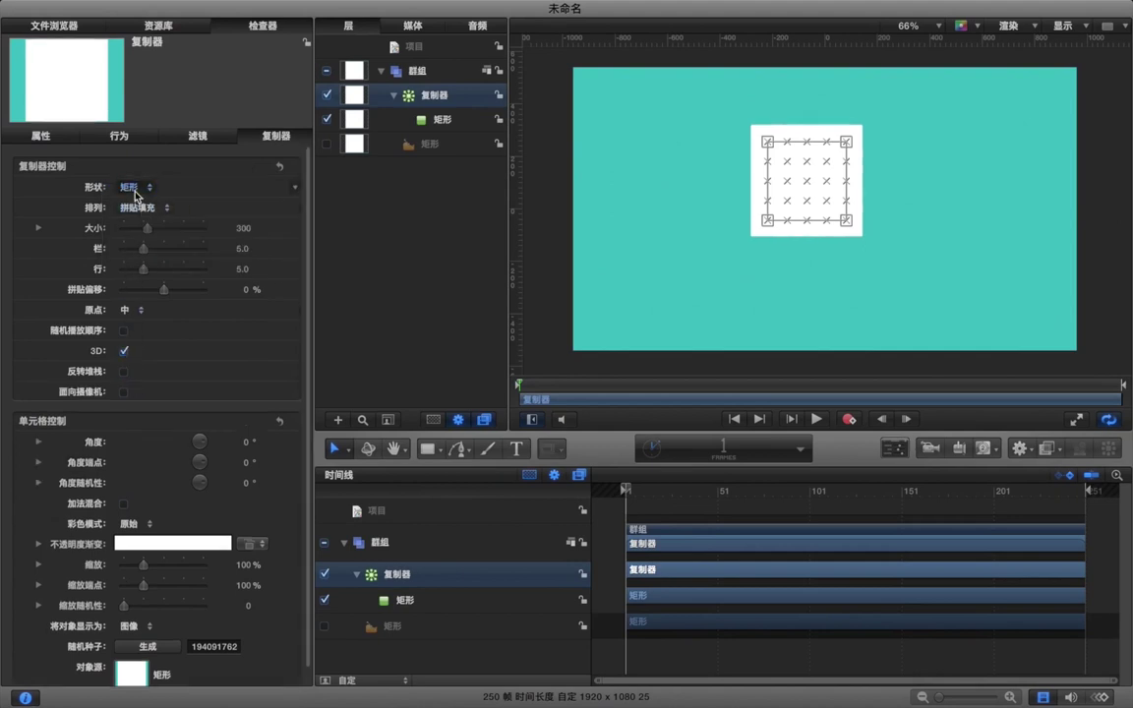
left_click(128, 185)
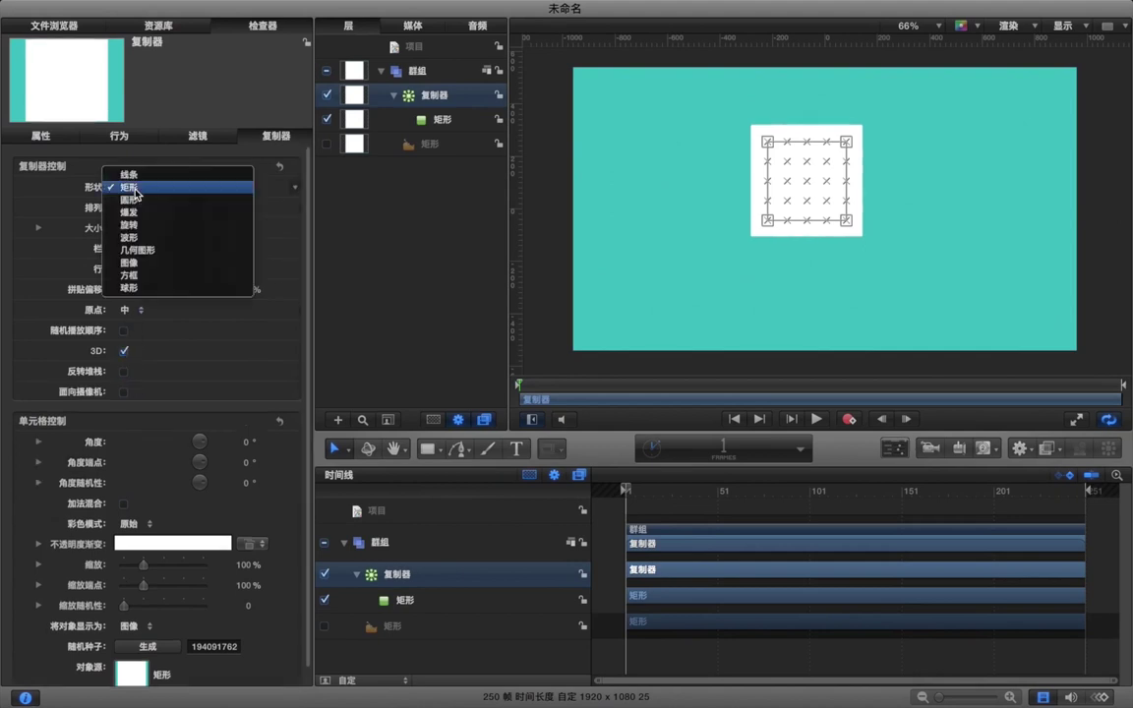
left_click(130, 276)
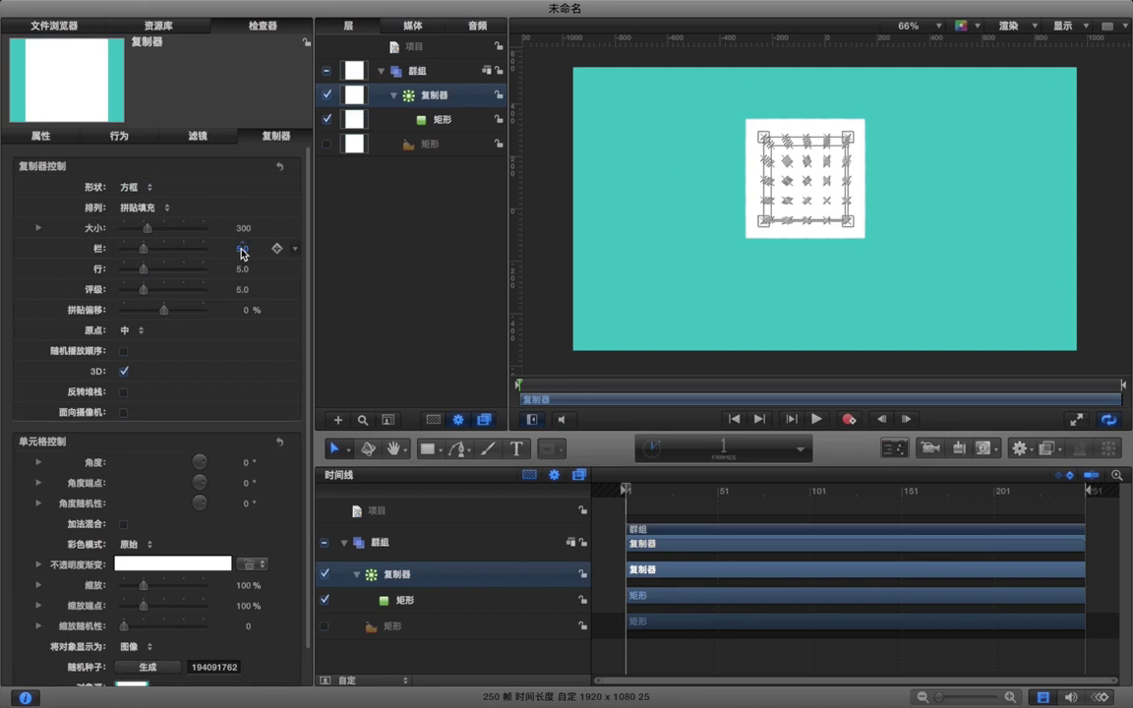
Step: Set the replicator to 1 column, 1 row and 1000 ranks, with a cell scale of 234%
left_click(240, 250)
type("1")
left_click(241, 270)
type("1")
key("Return")
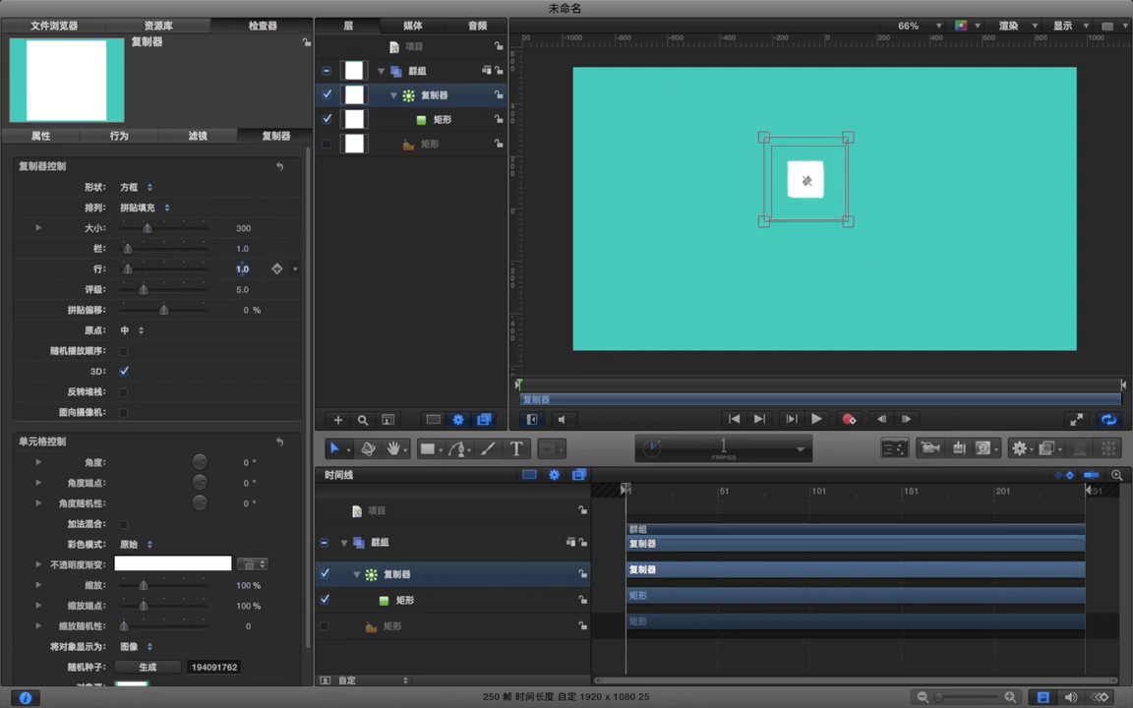
left_click(241, 291)
type("1000")
key("Return")
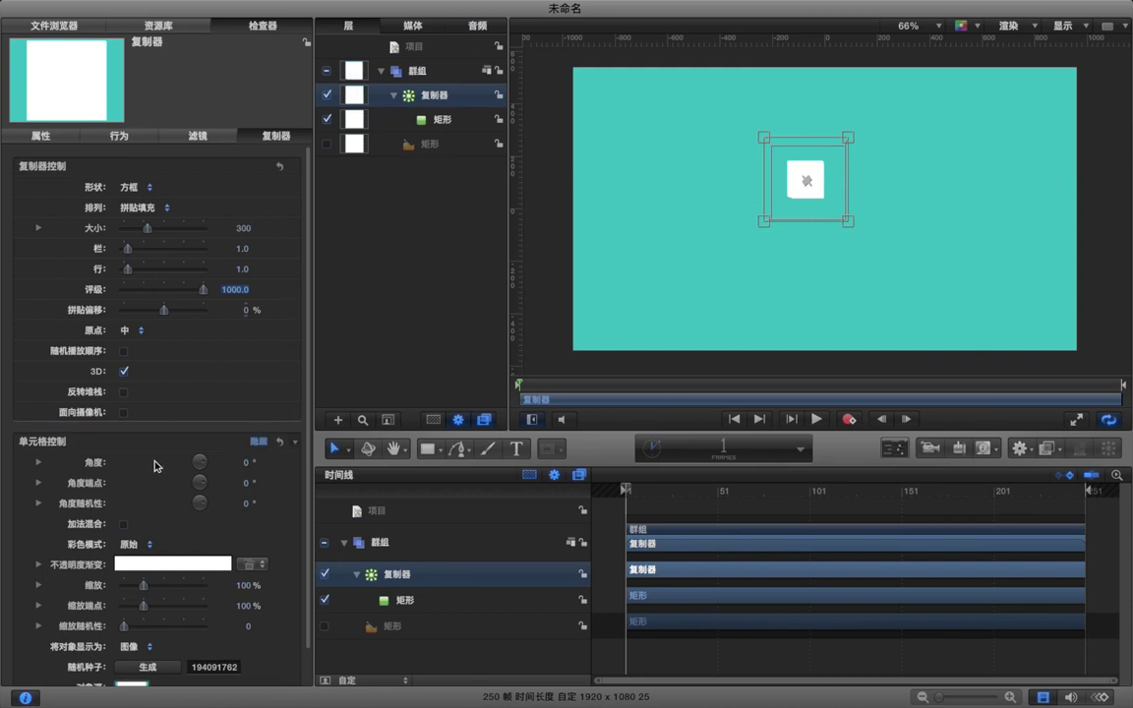
scroll(155, 465, "down", 3)
left_click_drag(246, 551, 269, 552)
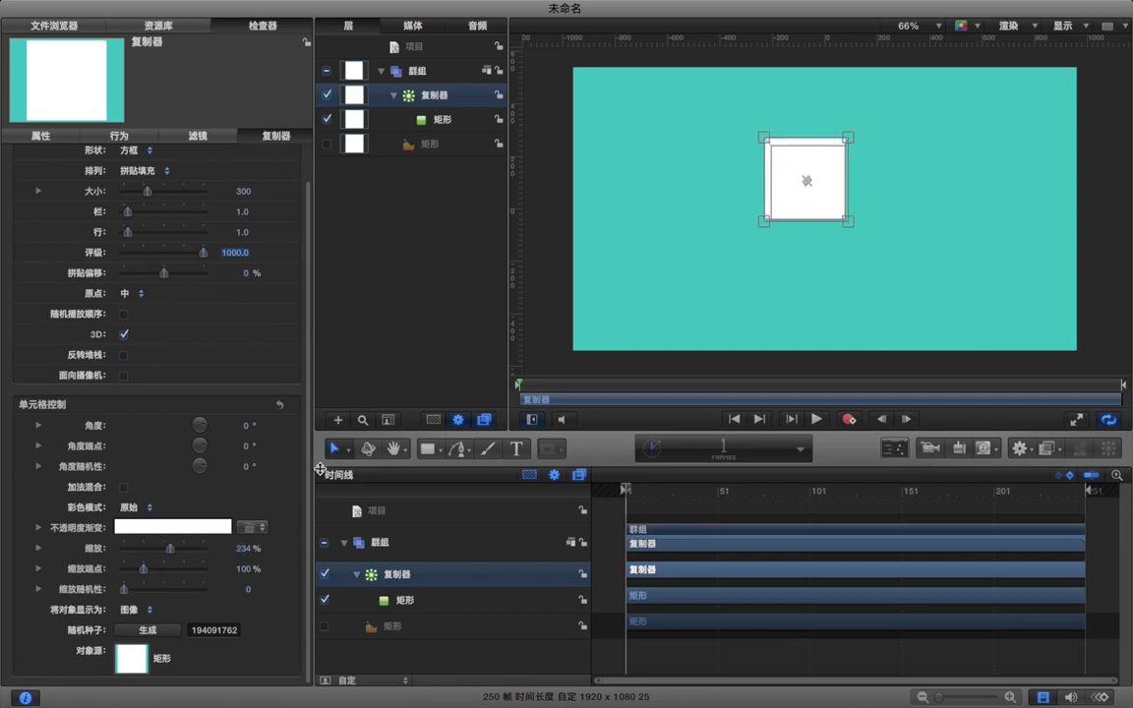
Step: Turn the replicated box with the 3D transform tool to check its depth, and deselect it
left_click(370, 448)
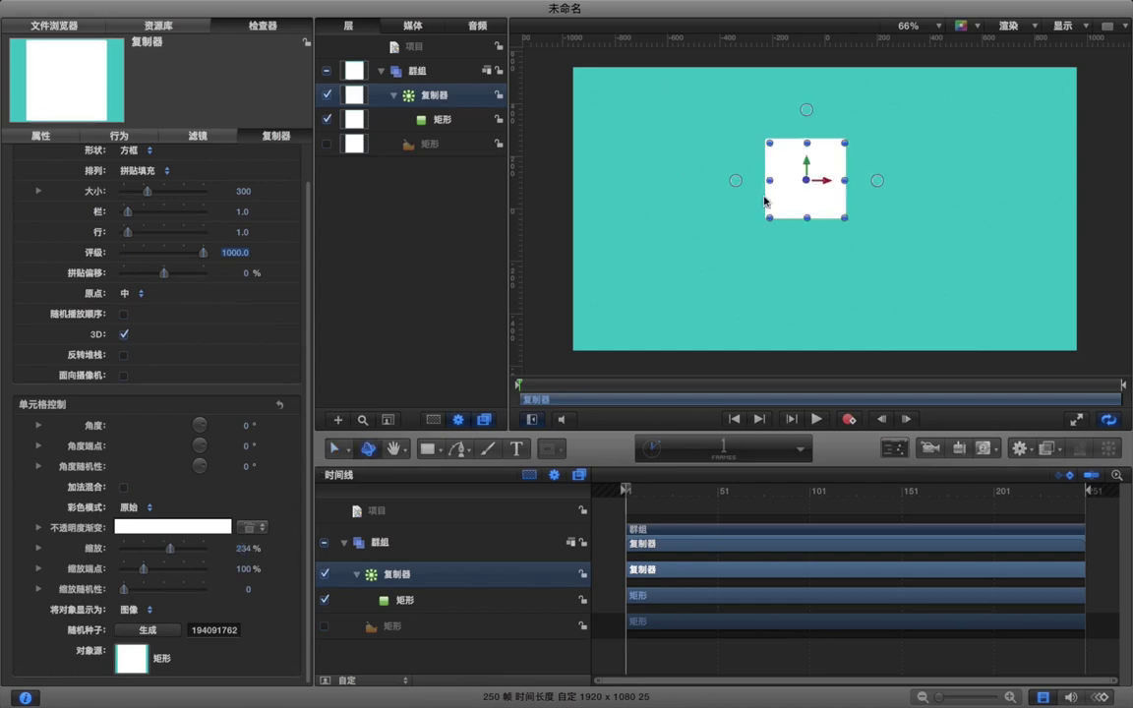
left_click_drag(731, 185, 749, 184)
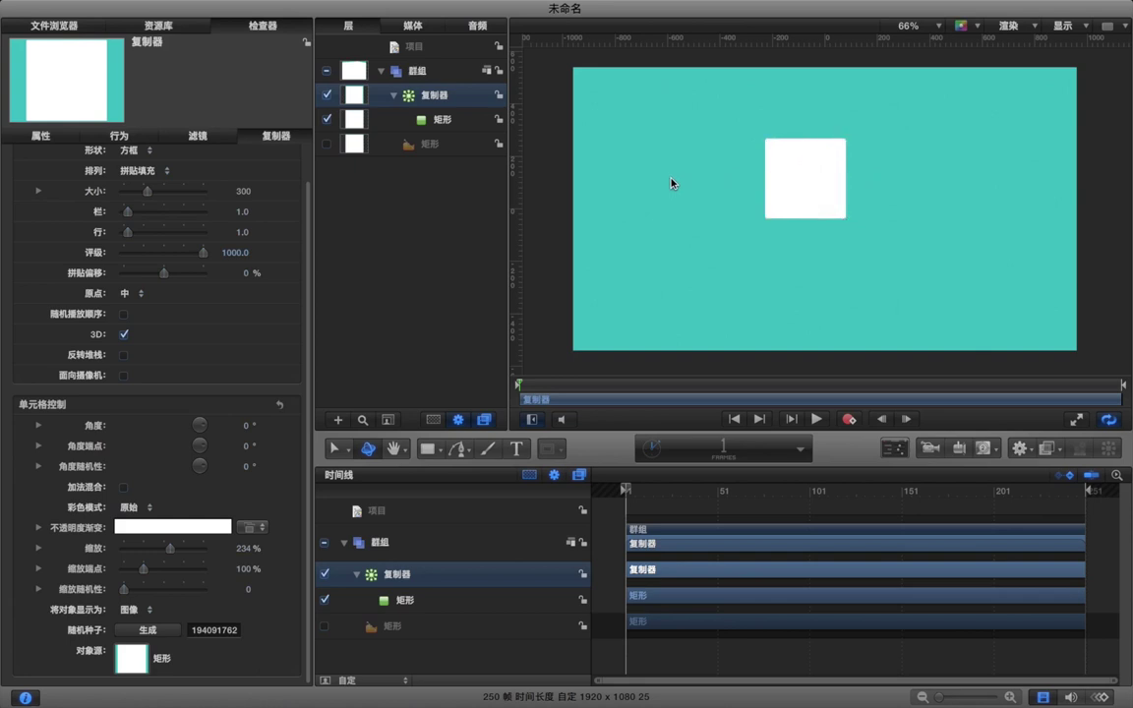
left_click(603, 254)
Step: Add a camera to the project and convert the existing 2D group to 3D
left_click(935, 450)
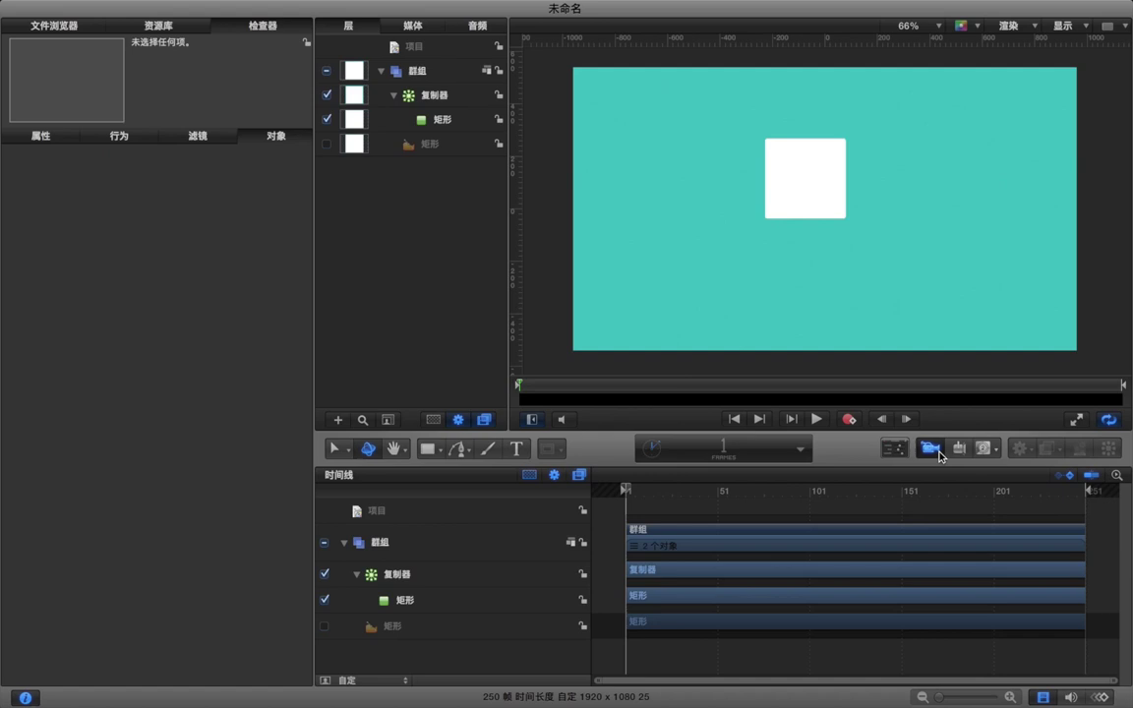
left_click(934, 450)
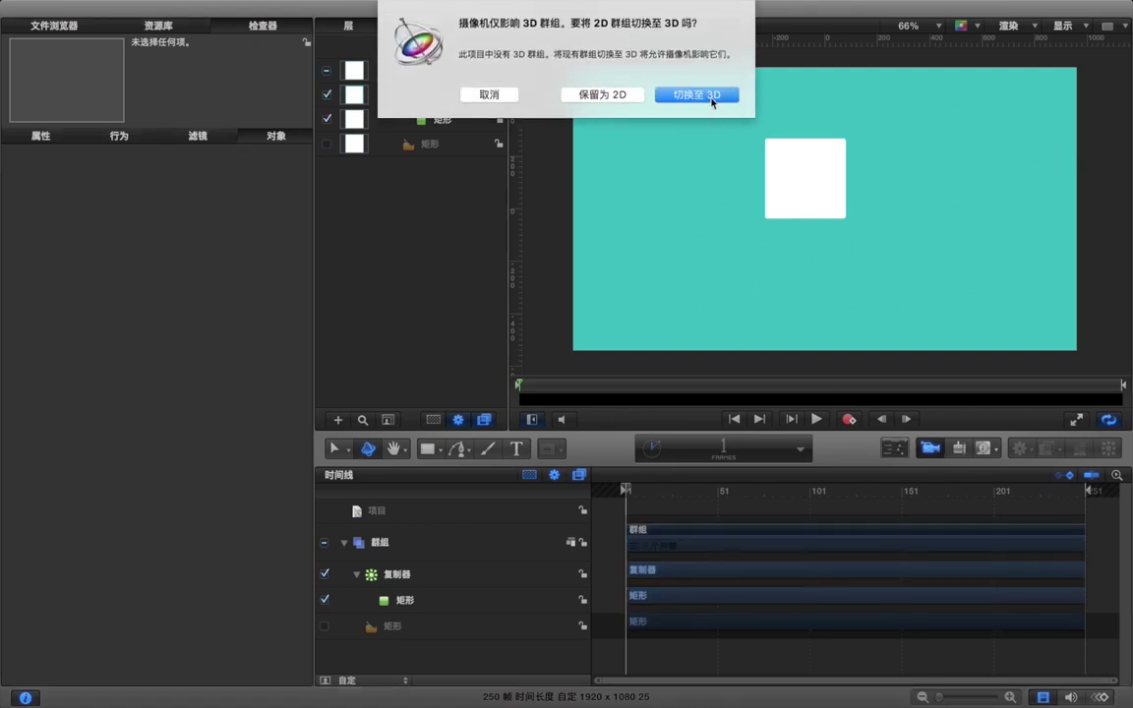
left_click(713, 100)
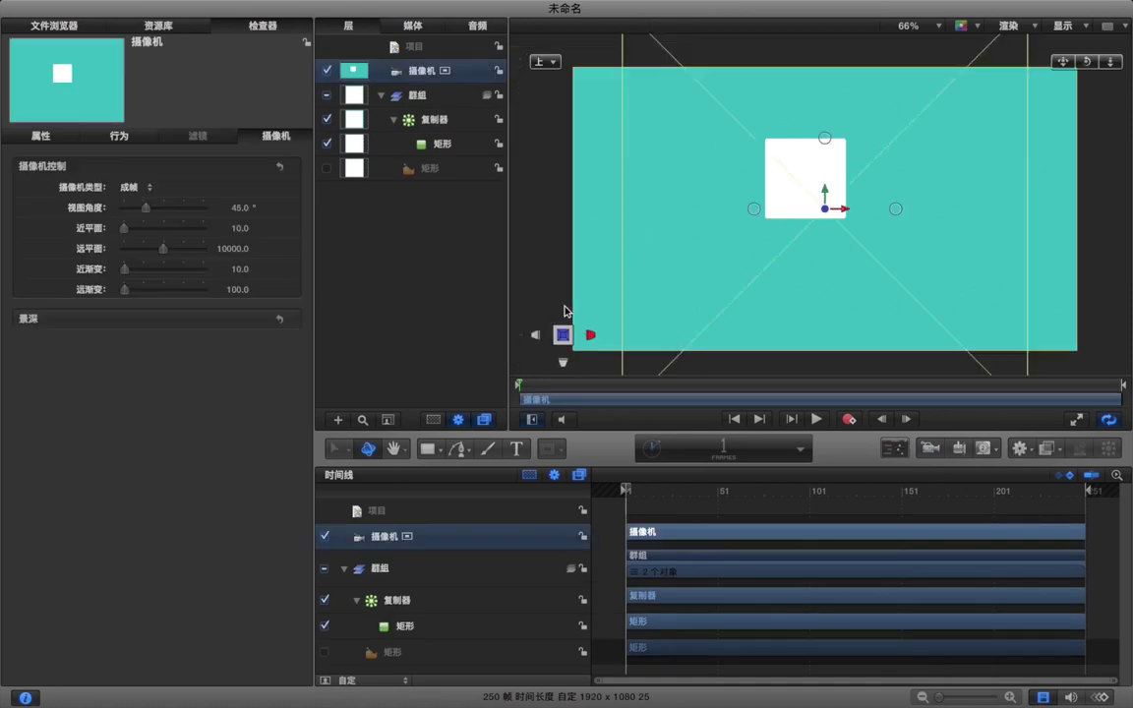
Step: Move the camera along its horizontal axis in the 上 (Top) view to centre it on the white box
left_click(563, 311)
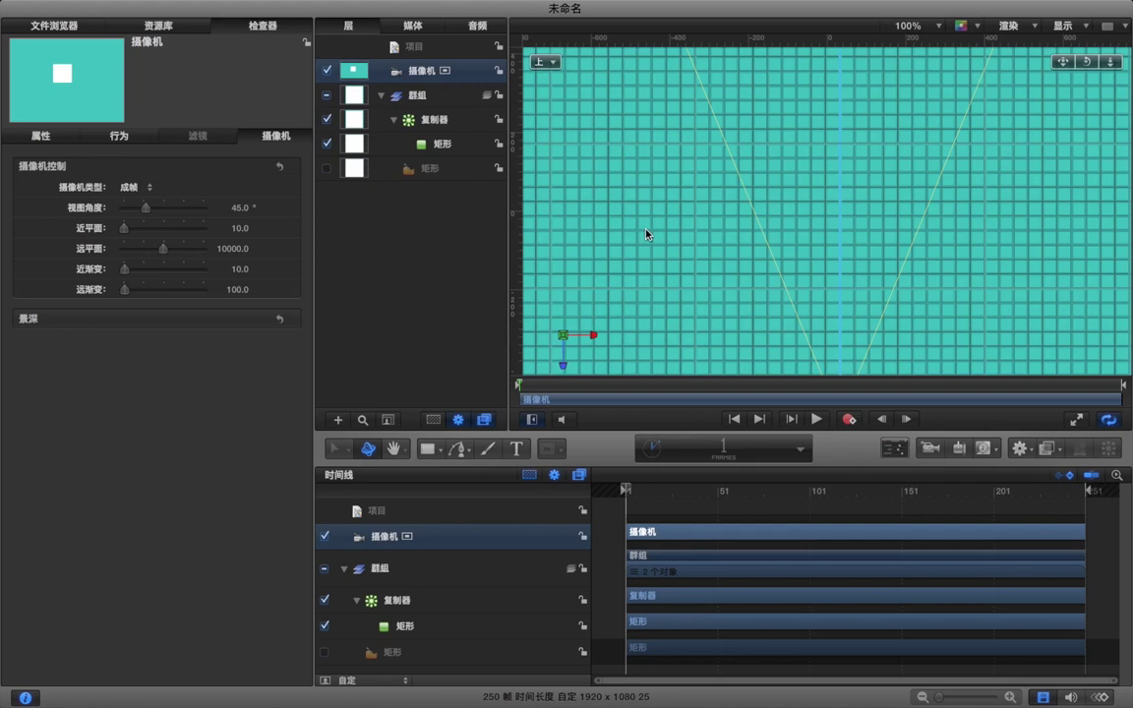
scroll(646, 234, "down", 3)
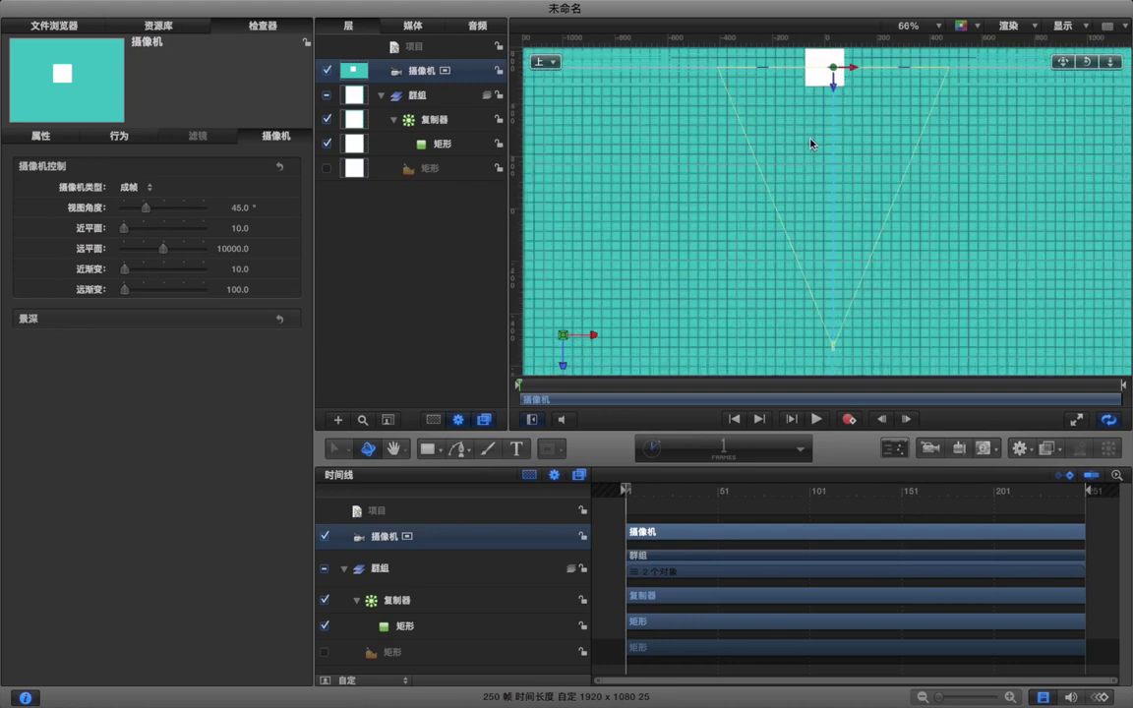
scroll(810, 144, "up", 3)
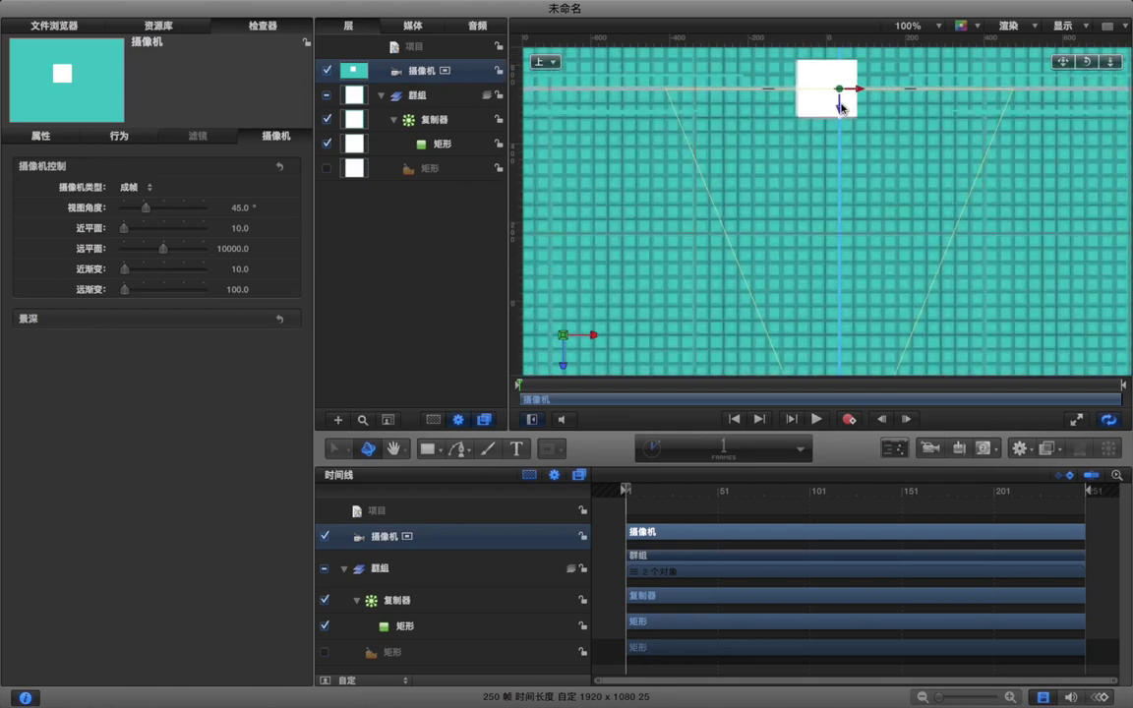
left_click_drag(854, 89, 850, 91)
Step: Raise the camera along its vertical axis in the 右 (Right) view to centre it on the white box
mouse_move(561, 313)
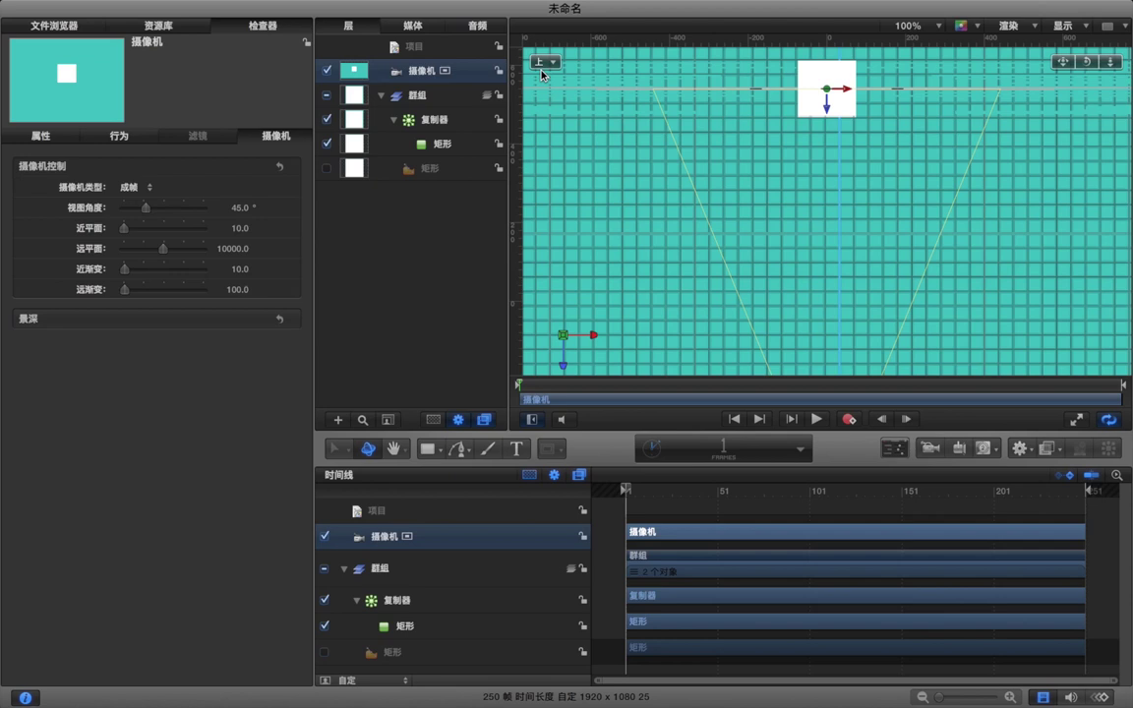
left_click(590, 334)
scroll(772, 181, "up", 3)
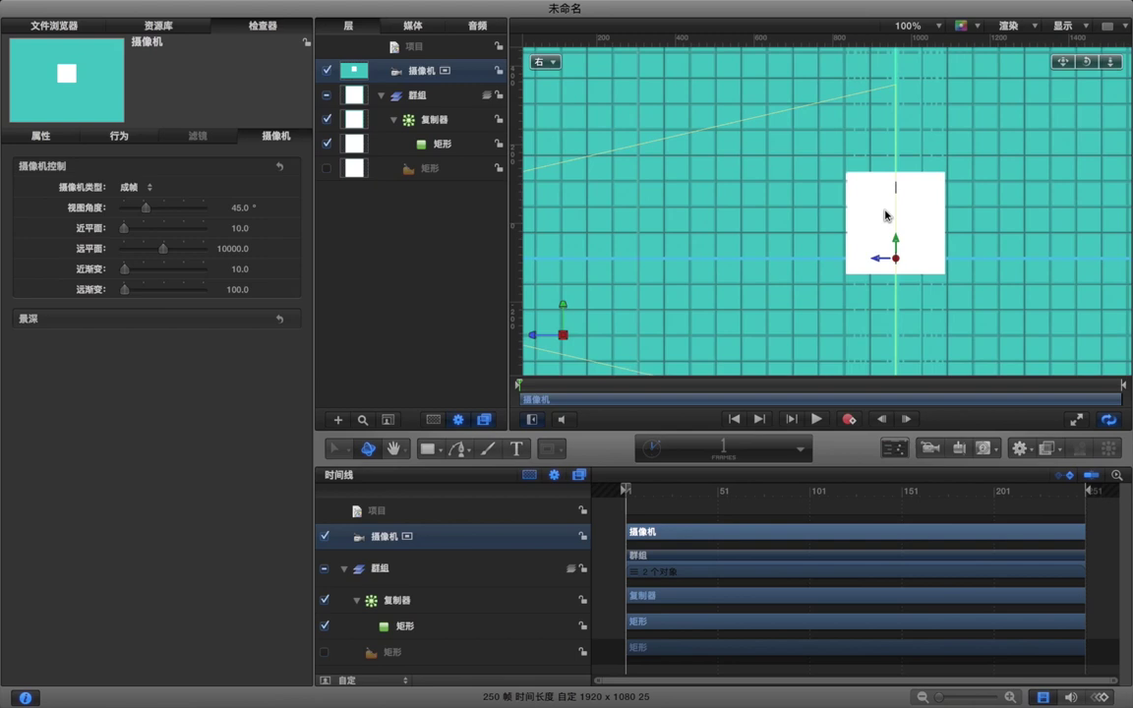
left_click_drag(894, 246, 896, 210)
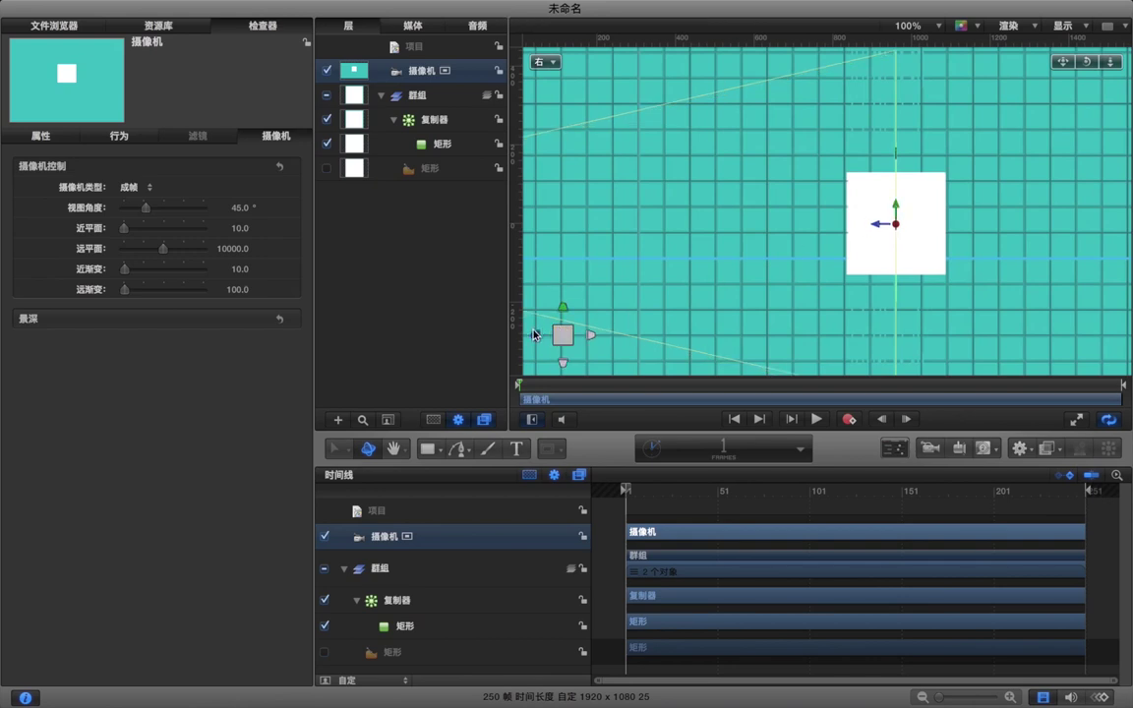
Step: Check the camera's alignment with the white box from the 正面 (Front) and 上 (Top) views
left_click(535, 337)
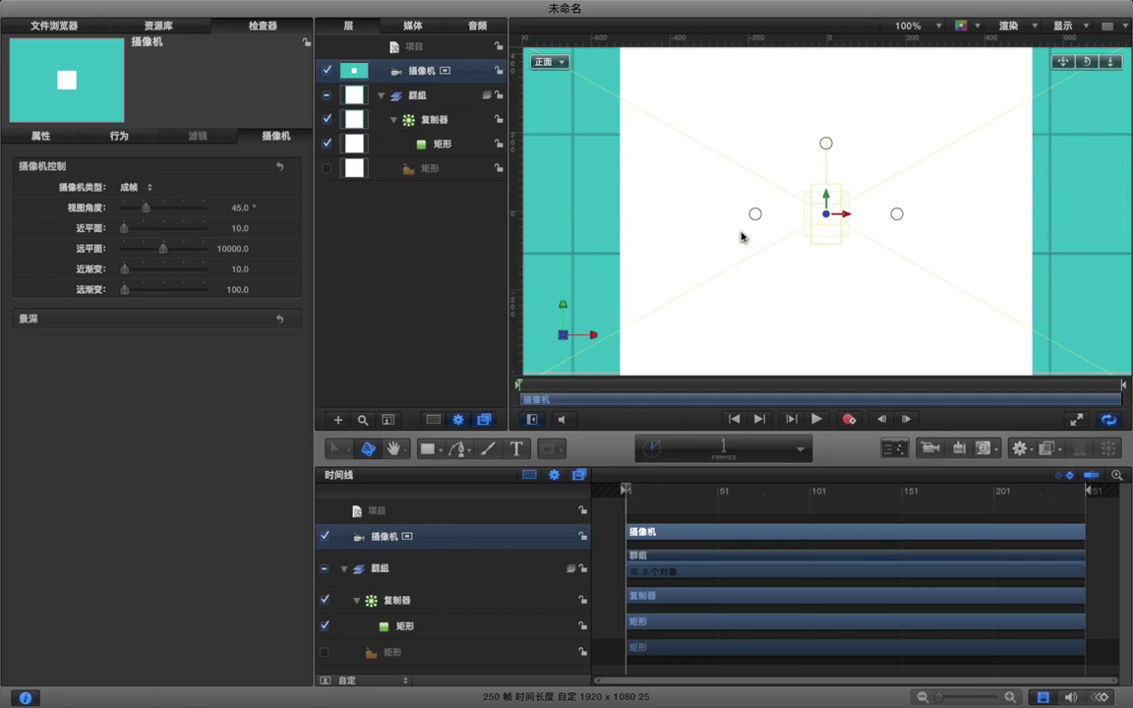
key("super+minus")
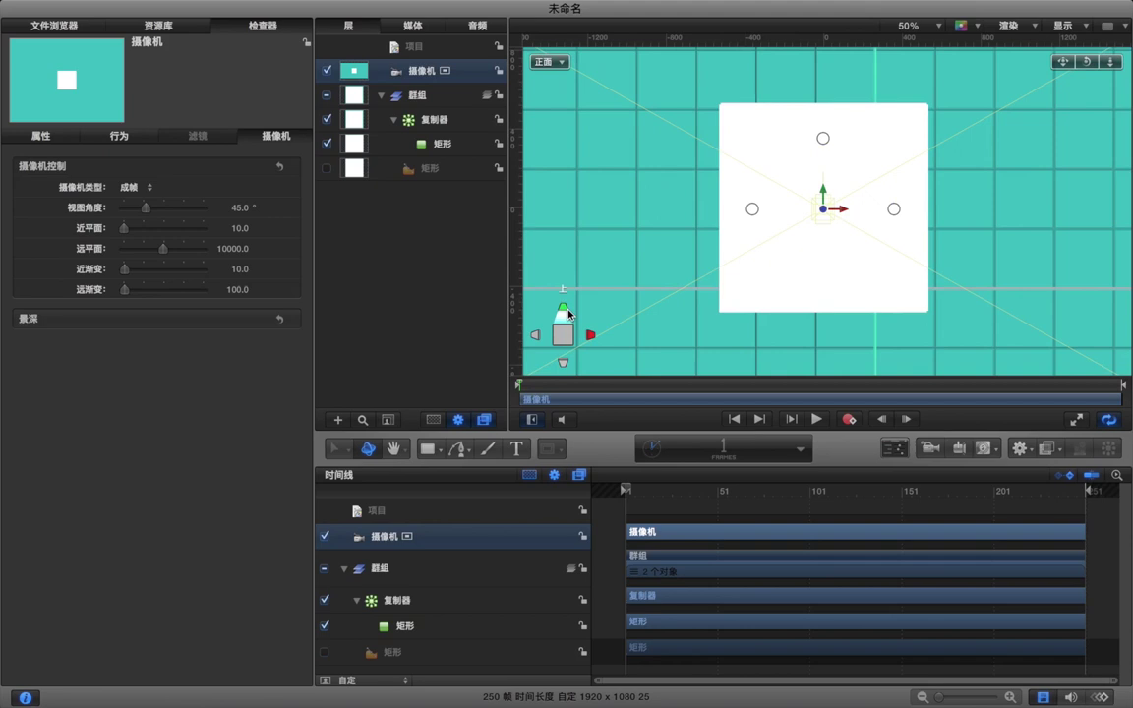
left_click(564, 311)
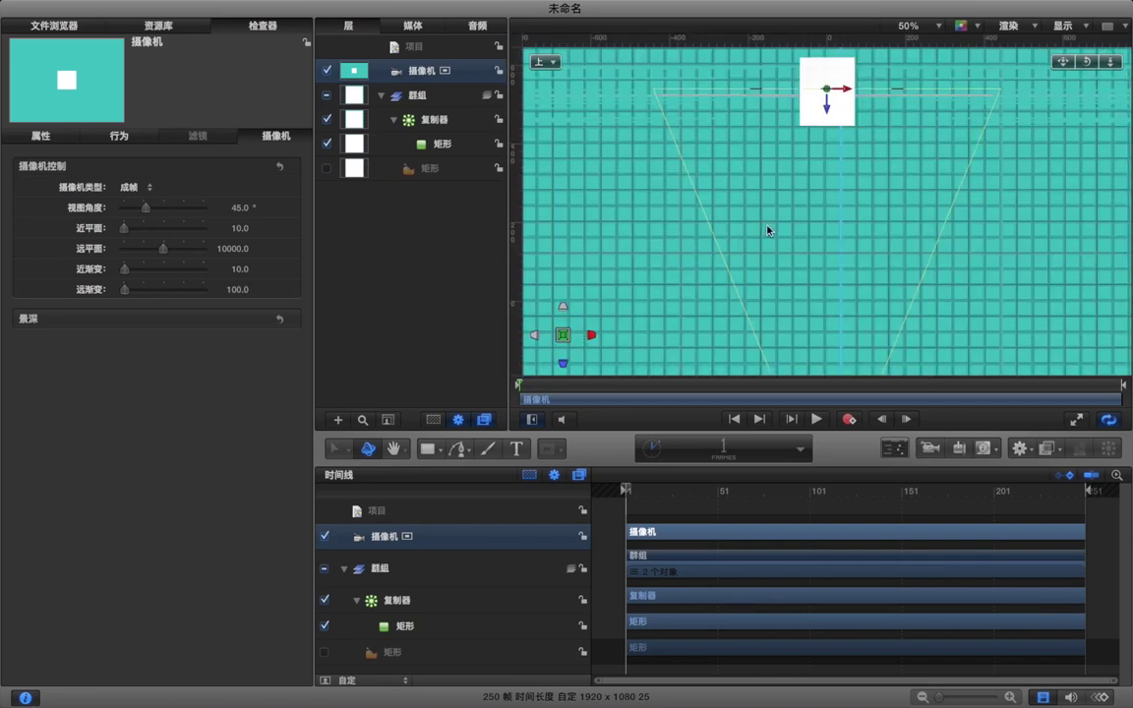
Step: Inspect the camera and white box in the 上 (Top) and 透视 (Perspective) views and through the active camera
scroll(809, 185, "down", 2)
scroll(843, 151, "up", 5)
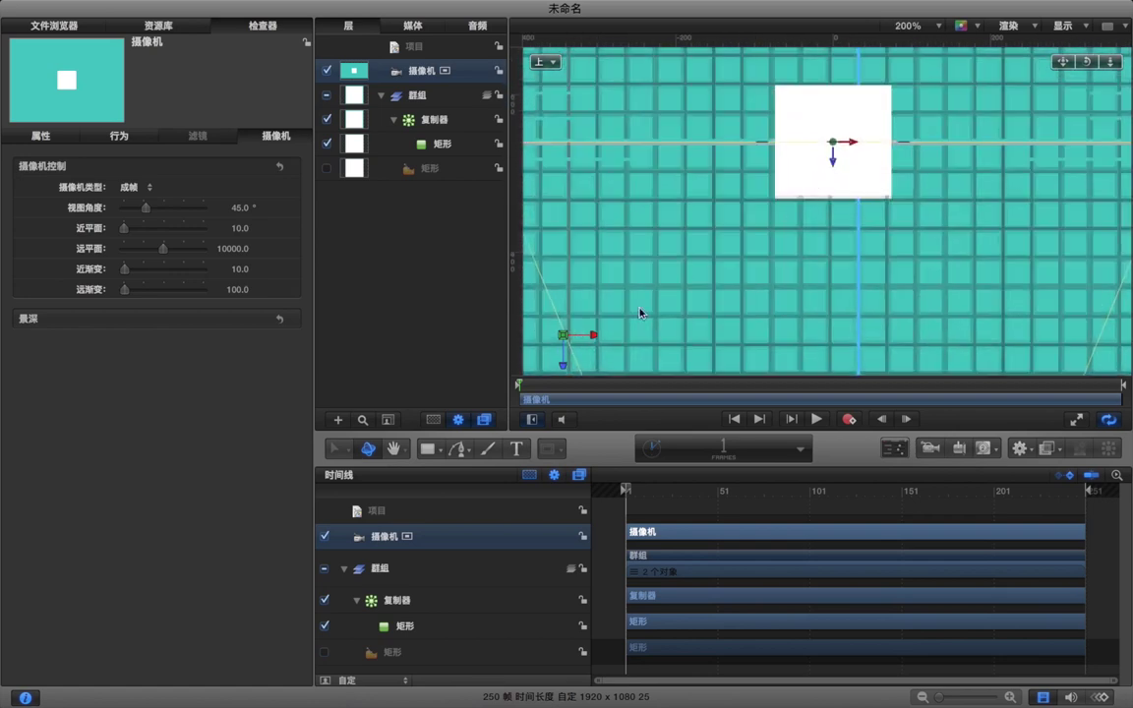
key("ctrl+p")
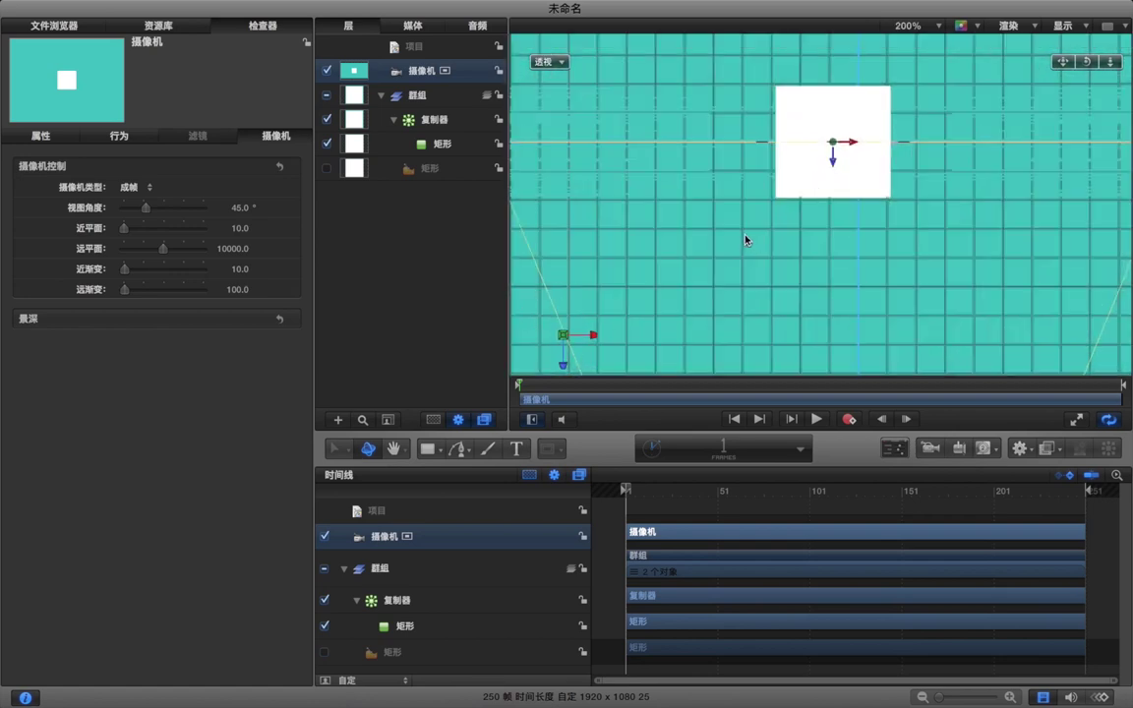
key("shift+z")
left_click_drag(821, 173, 813, 170)
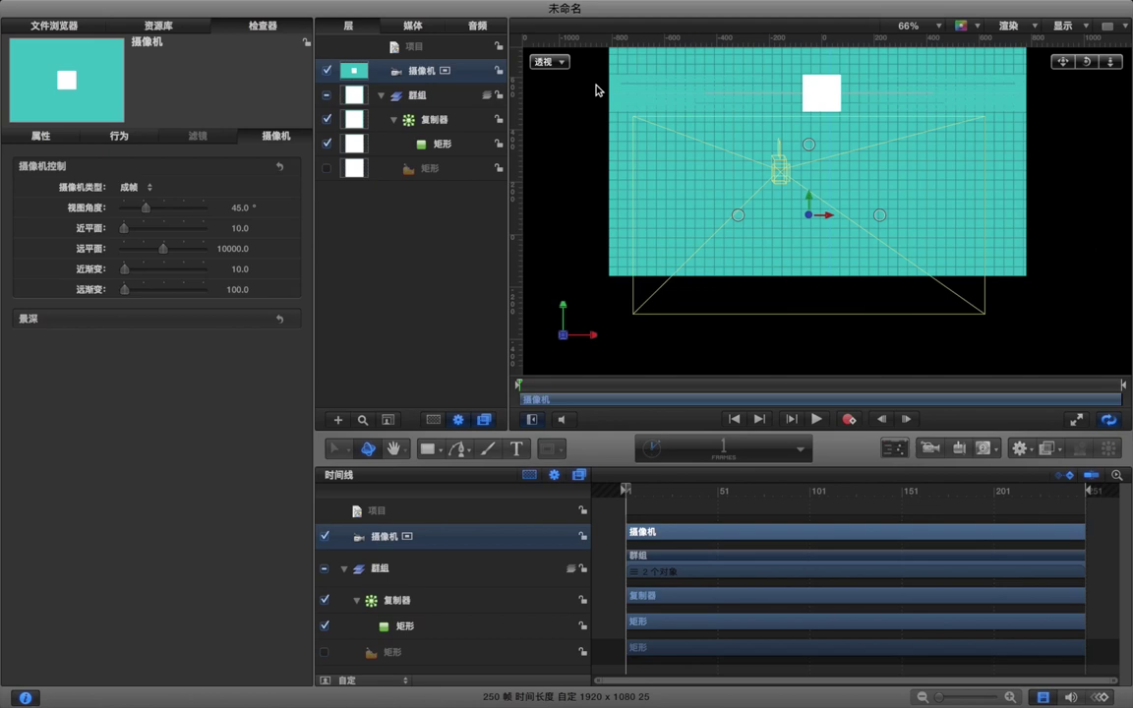
left_click(548, 61)
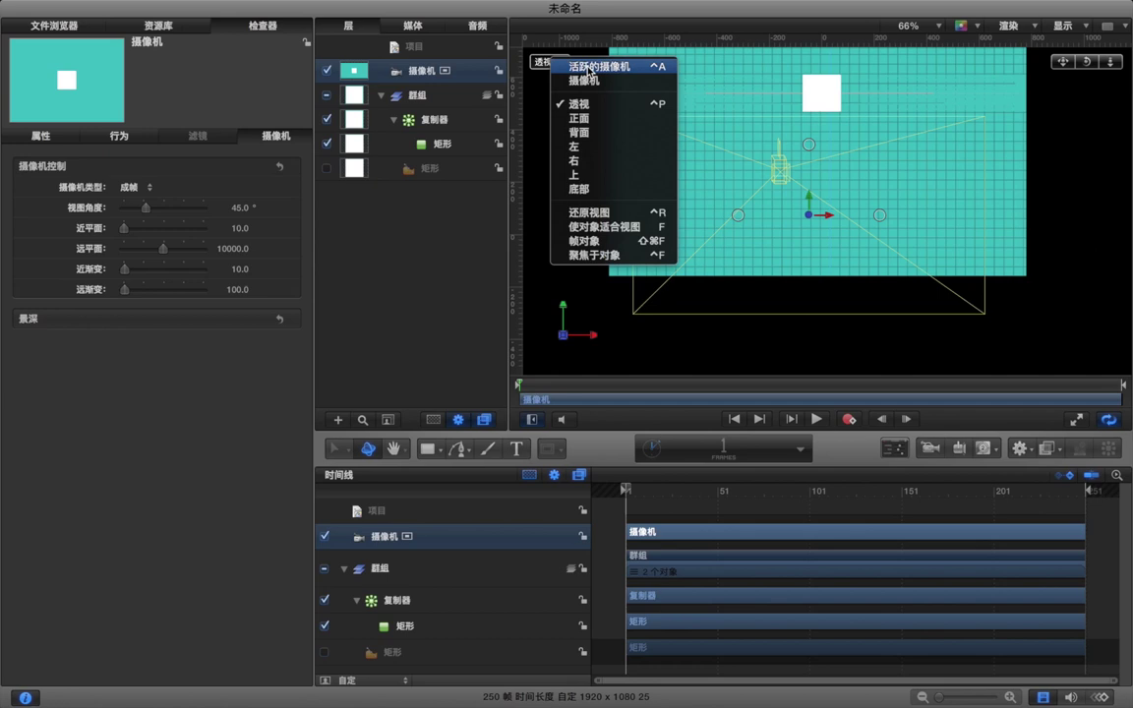
key("Escape")
key("ctrl+a")
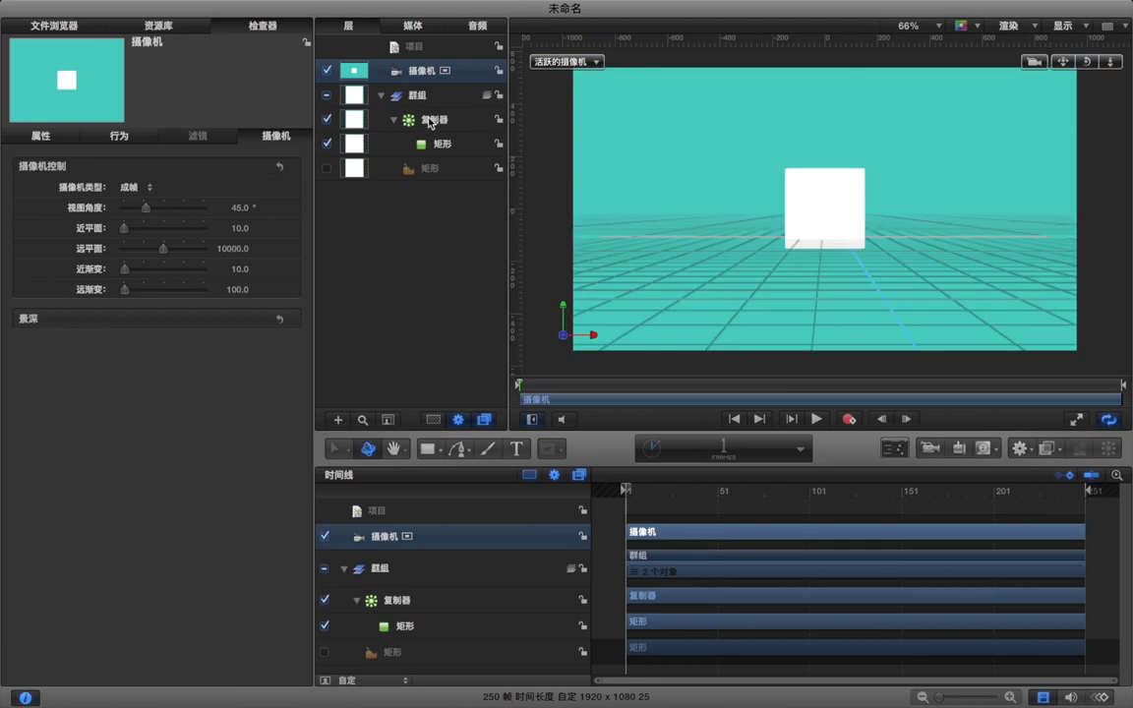
Step: Keyframe the camera's X, Y and Z rotation at 0° on frame 1, working in the 上 (Top) view
left_click(683, 557)
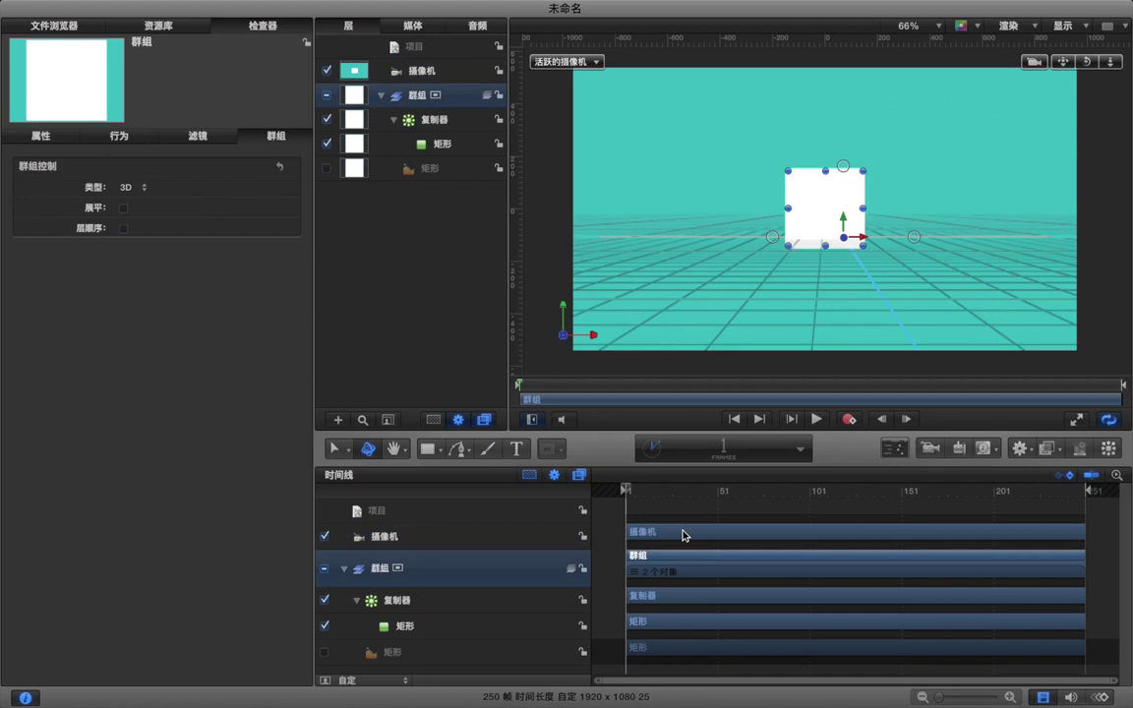
left_click(683, 532)
mouse_move(564, 309)
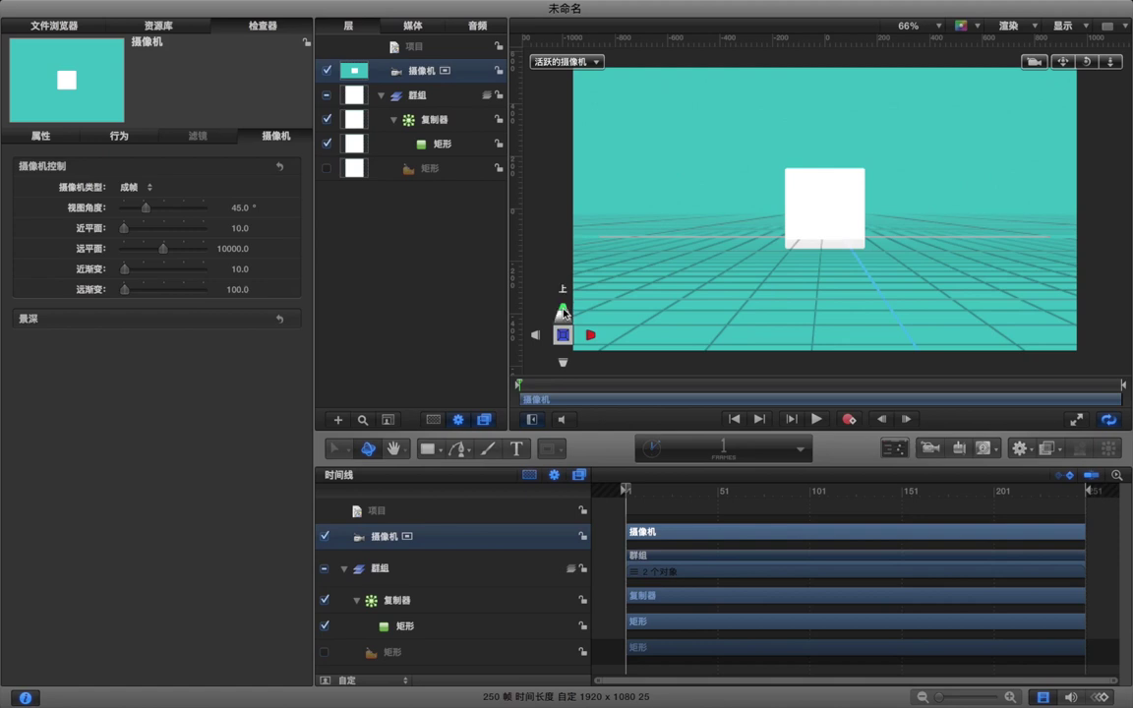
left_click(564, 308)
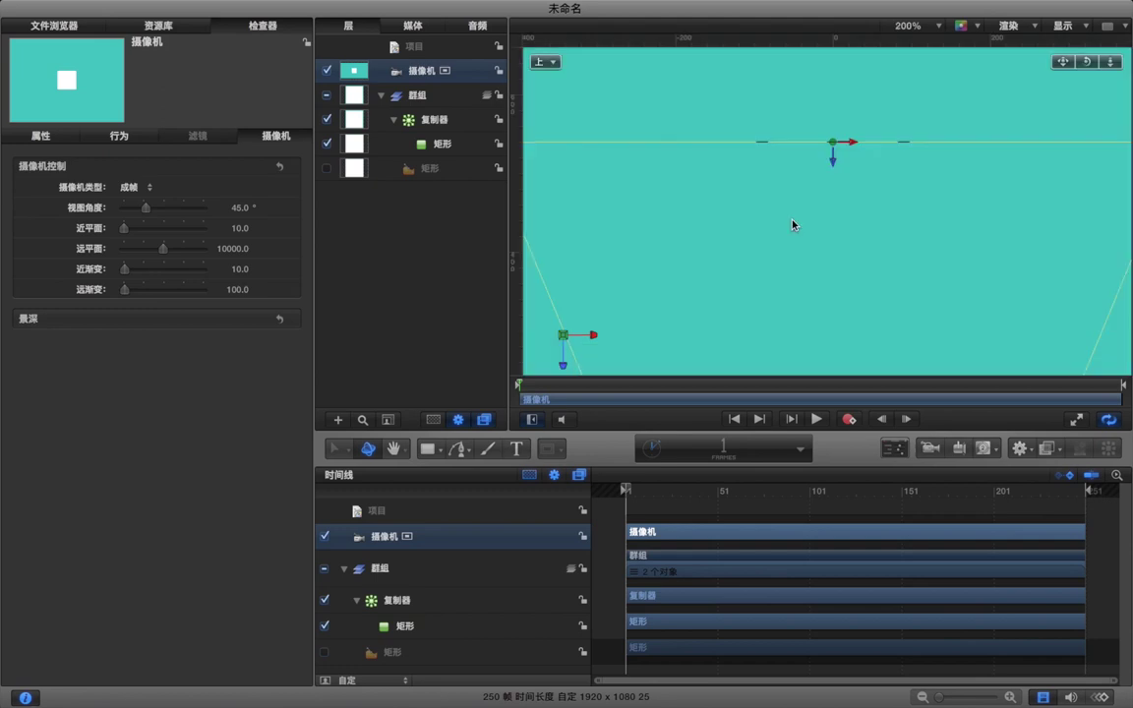
scroll(799, 215, "up", 5)
scroll(799, 214, "down", 5)
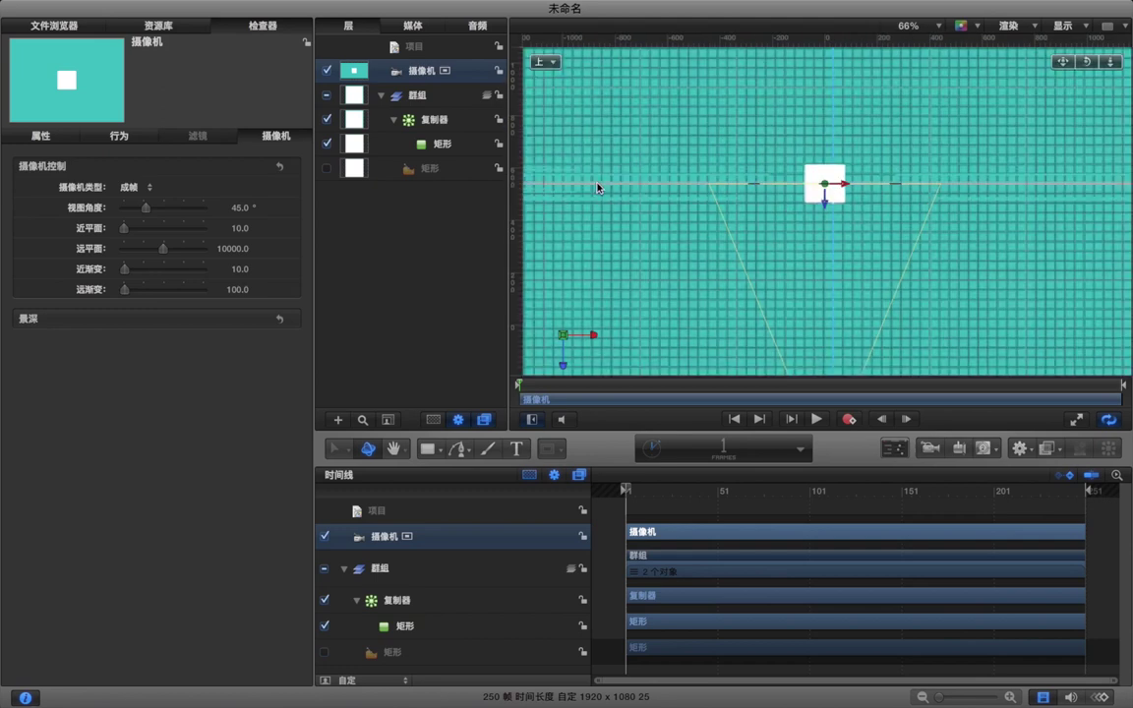
left_click(600, 187)
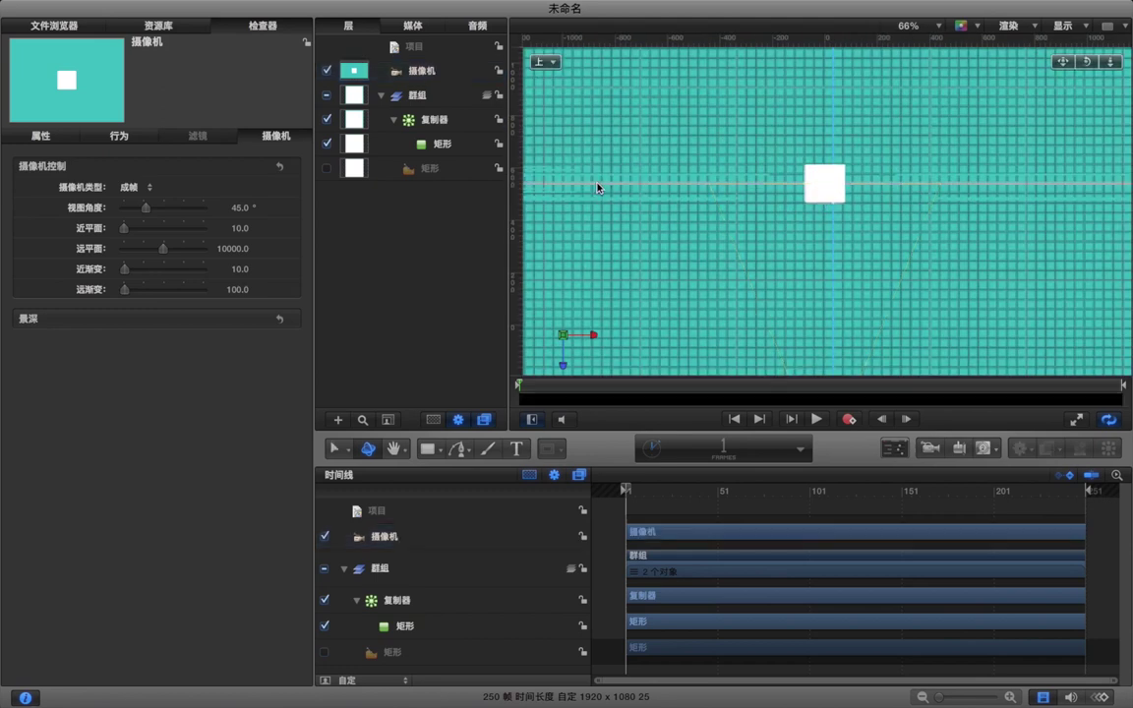
left_click(708, 532)
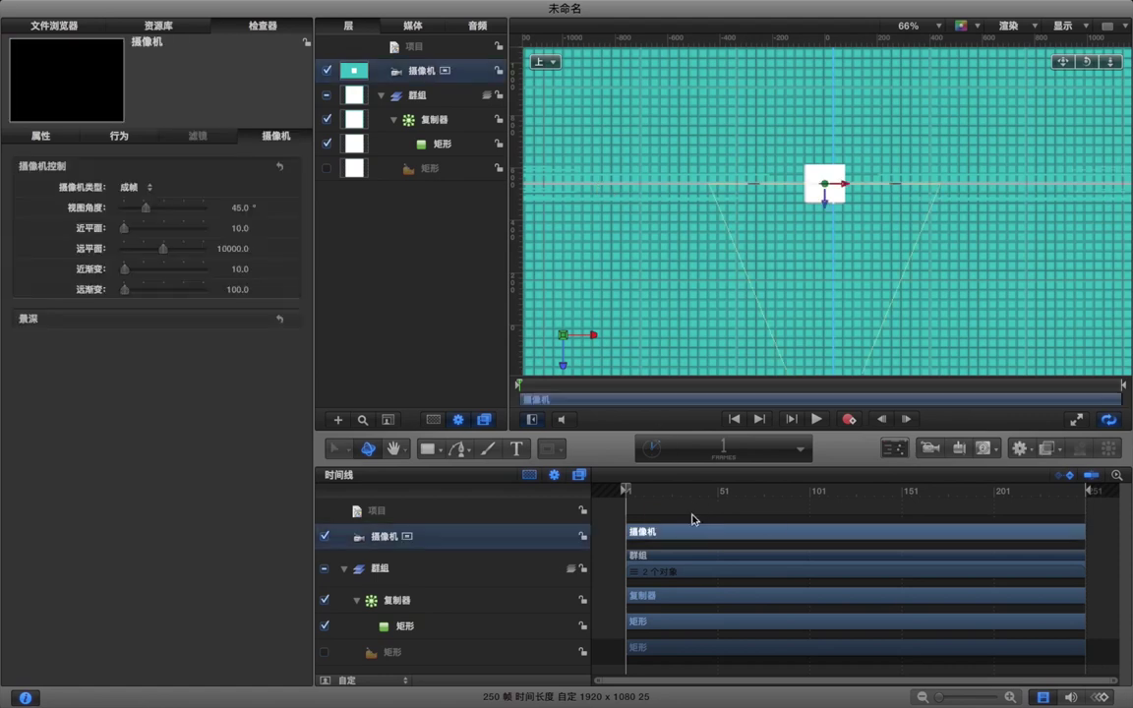
left_click(57, 140)
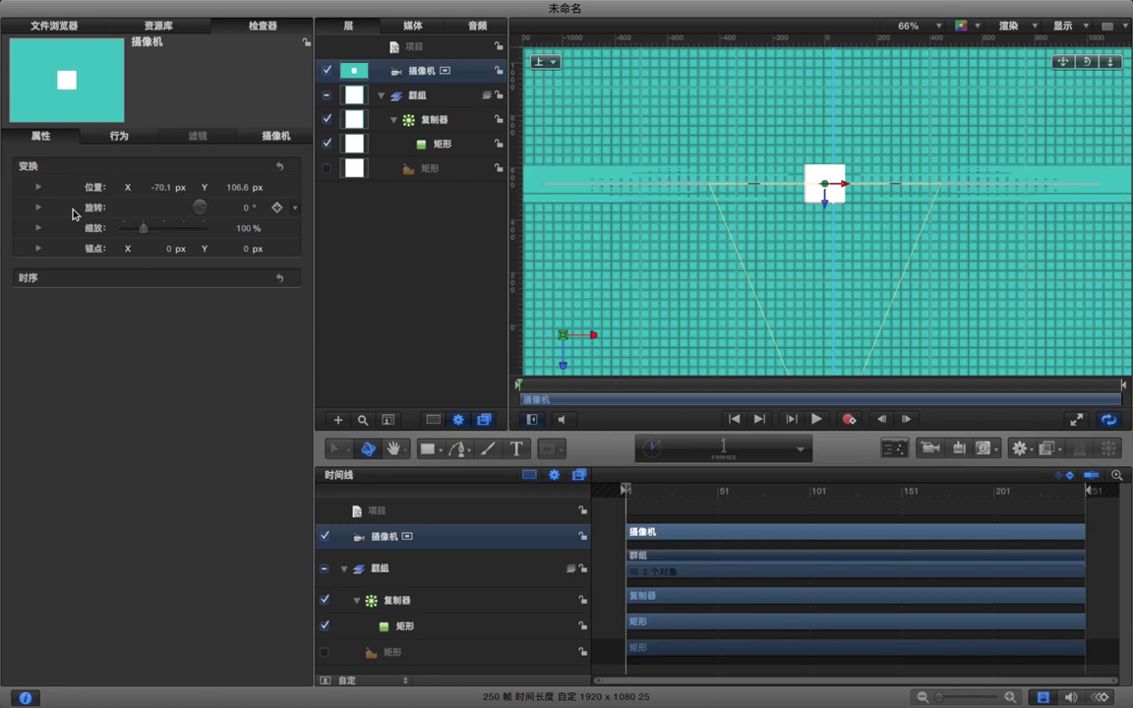
left_click(38, 208)
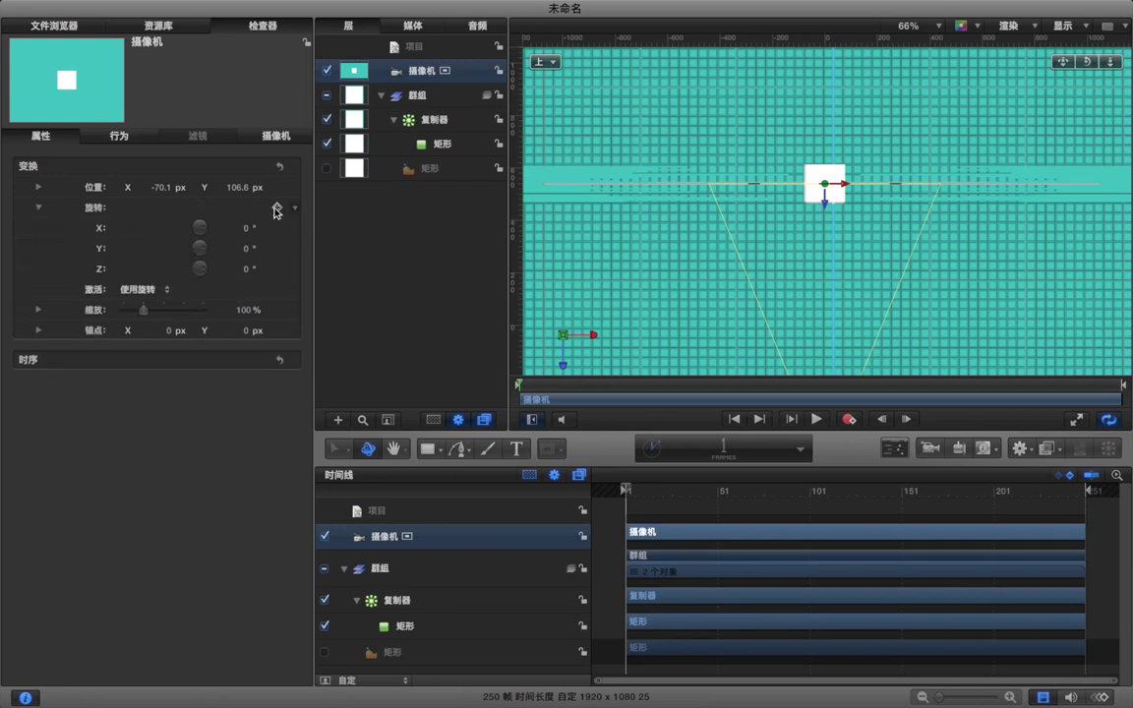
left_click(276, 209)
Step: Add a camera rotation keyframe at frame 15 and set its Y rotation to 90°
key("Right")
key("Right")
key("Right")
key("Right")
key("Right")
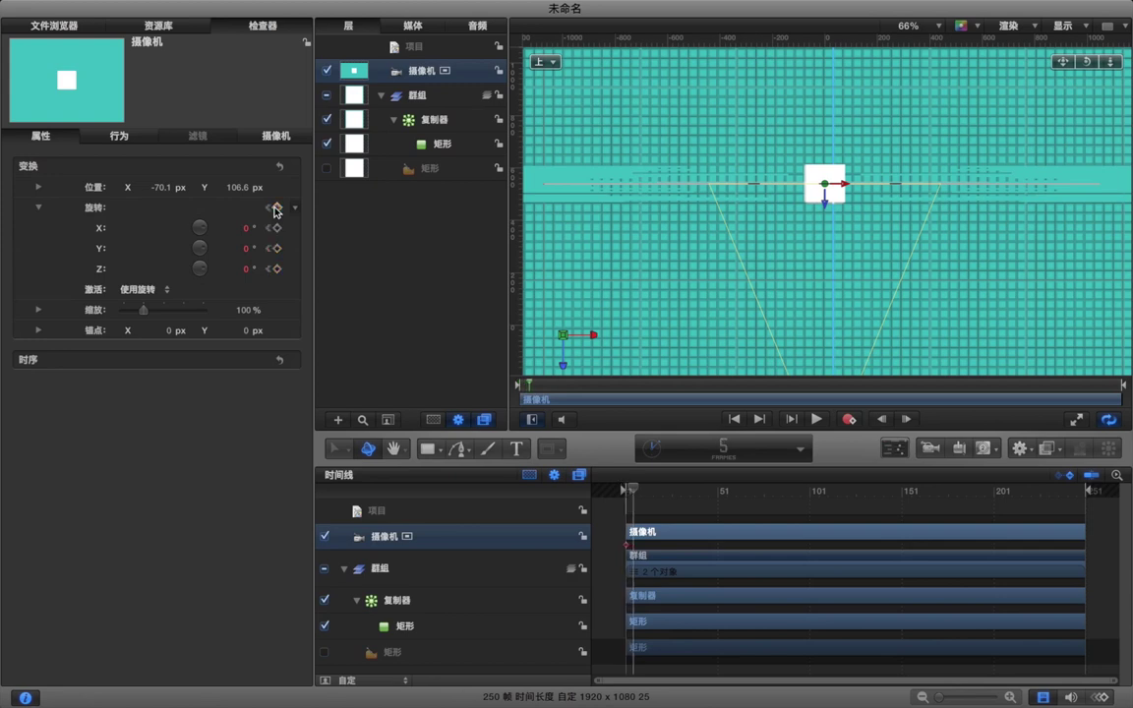
key("Right")
key("Right")
key("Right")
key("Right")
key("Right")
key("Right")
key("Right")
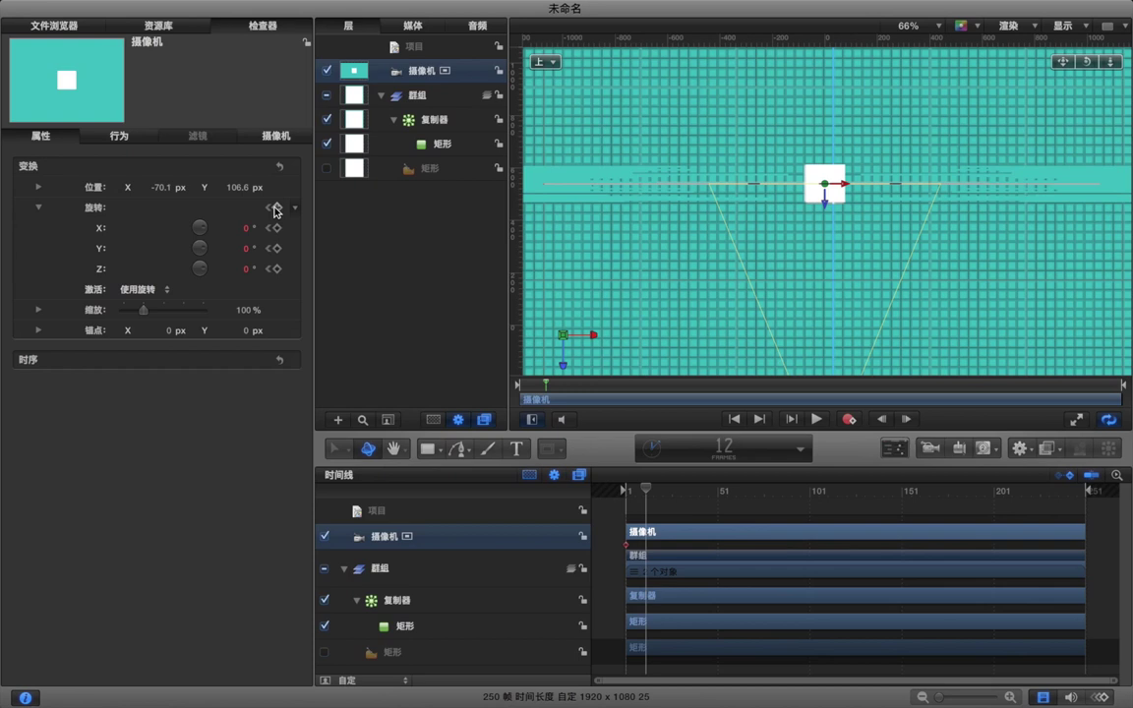
key("Right")
key("Right")
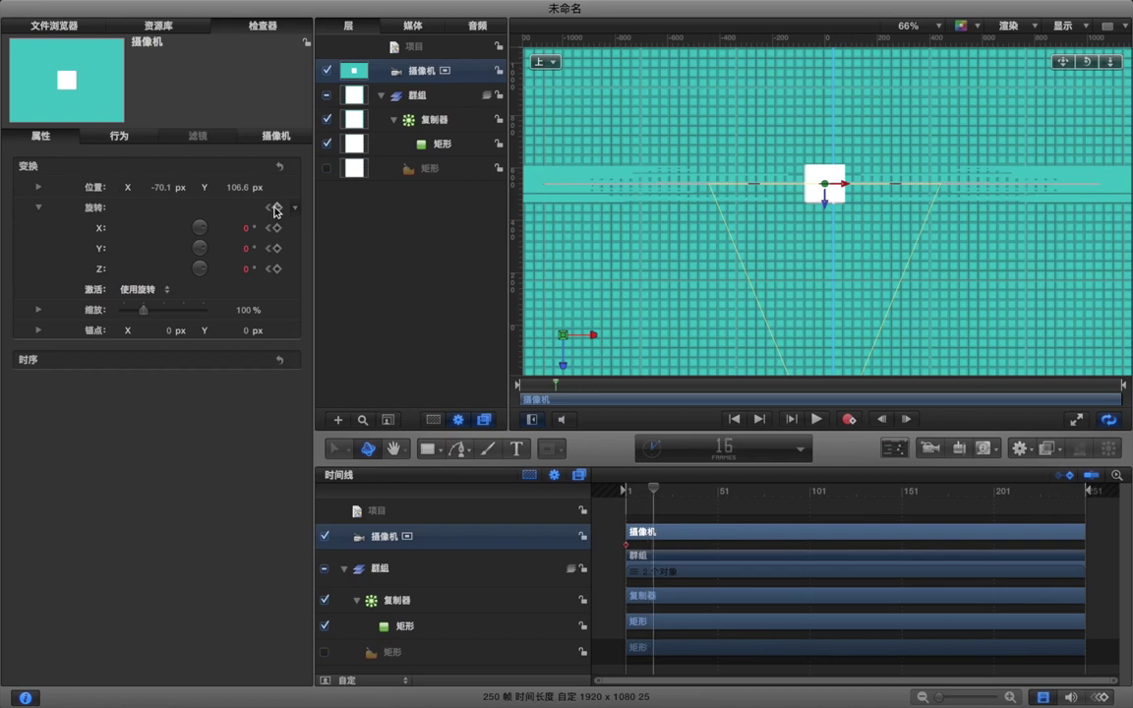
left_click(276, 208)
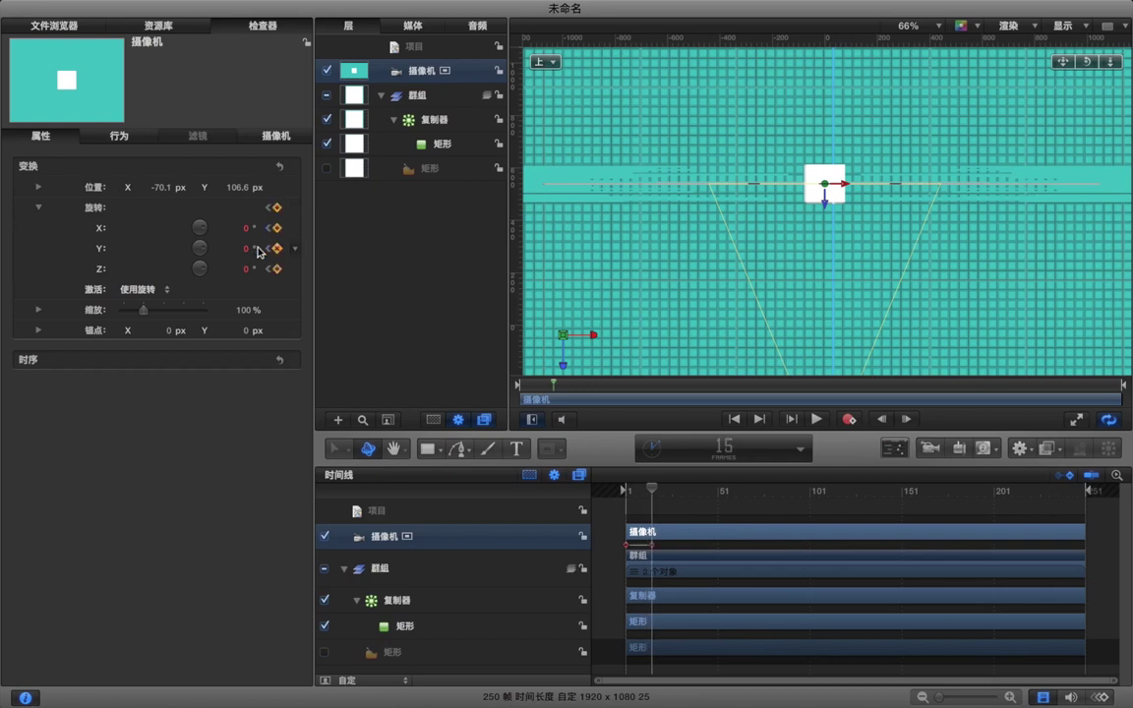
mouse_move(248, 252)
left_mouse_down()
mouse_move(310, 252)
mouse_move(248, 258)
left_mouse_up()
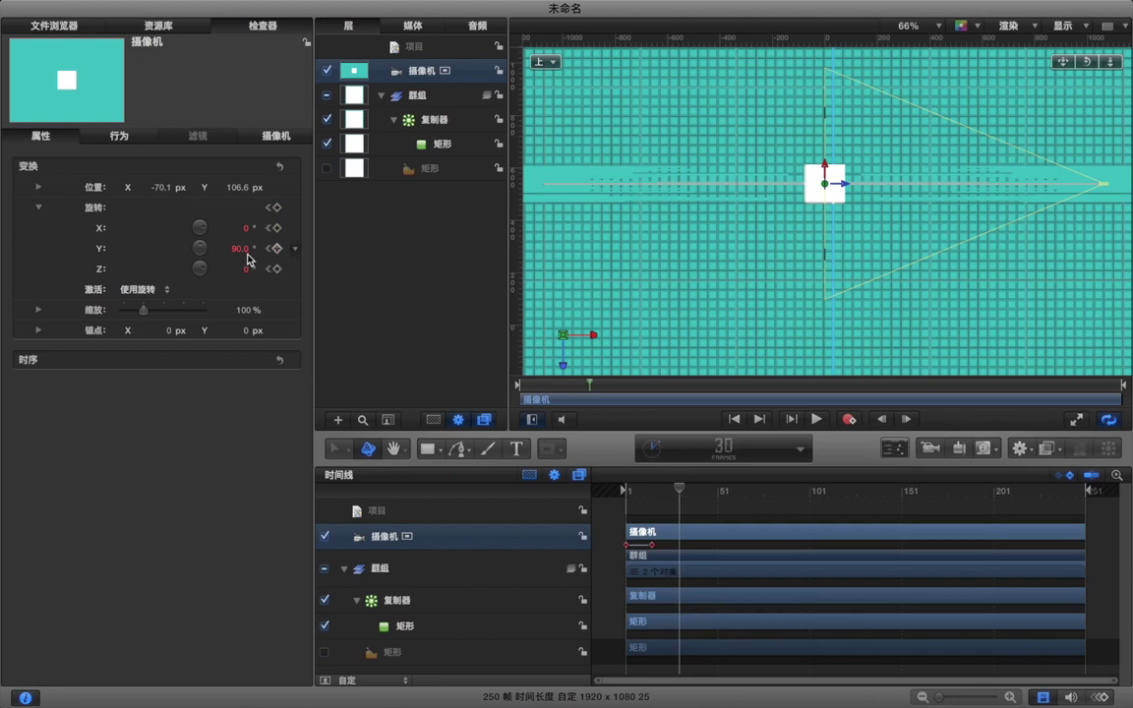
Step: Keyframe the camera's Y rotation at 180° on frame 30 and at 270° on frame 45
mouse_move(242, 254)
left_mouse_down()
mouse_move(254, 254)
mouse_move(235, 248)
mouse_move(242, 253)
left_mouse_up()
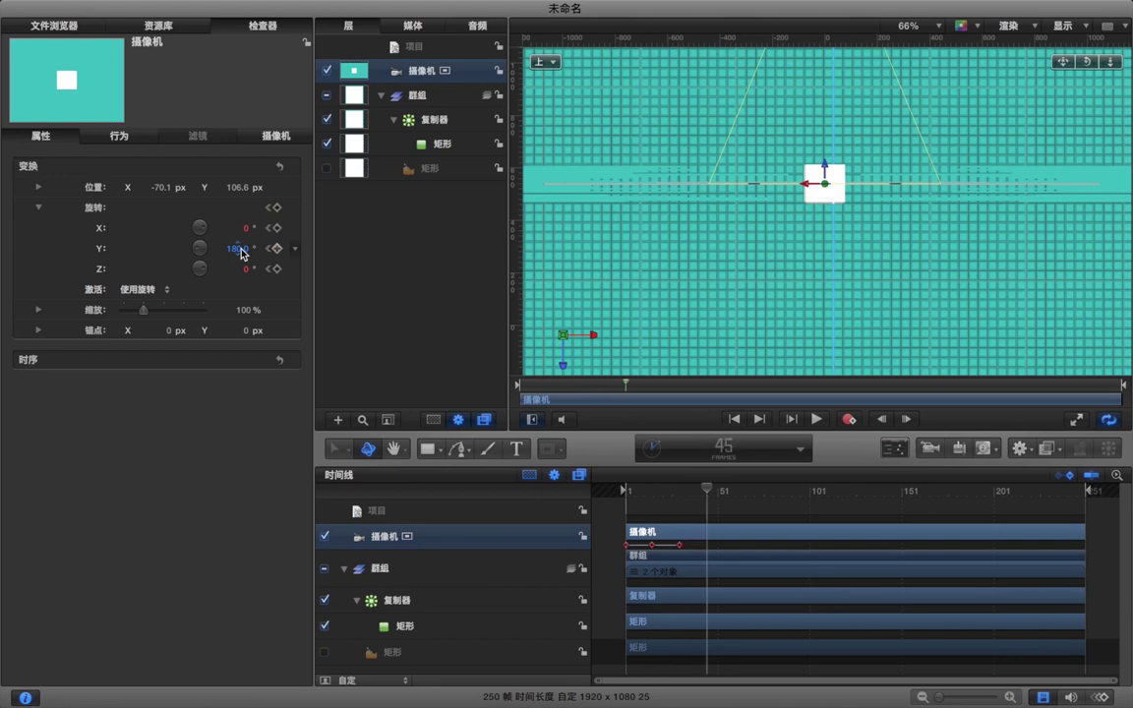
left_click_drag(241, 253, 291, 253)
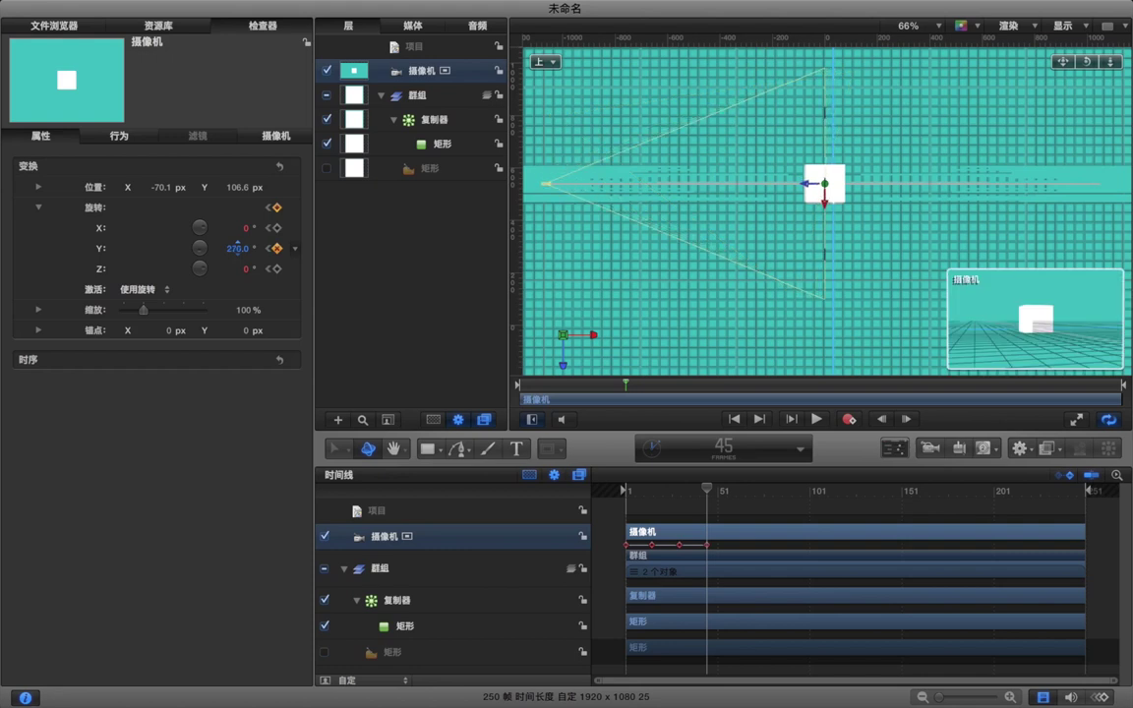
key("Return")
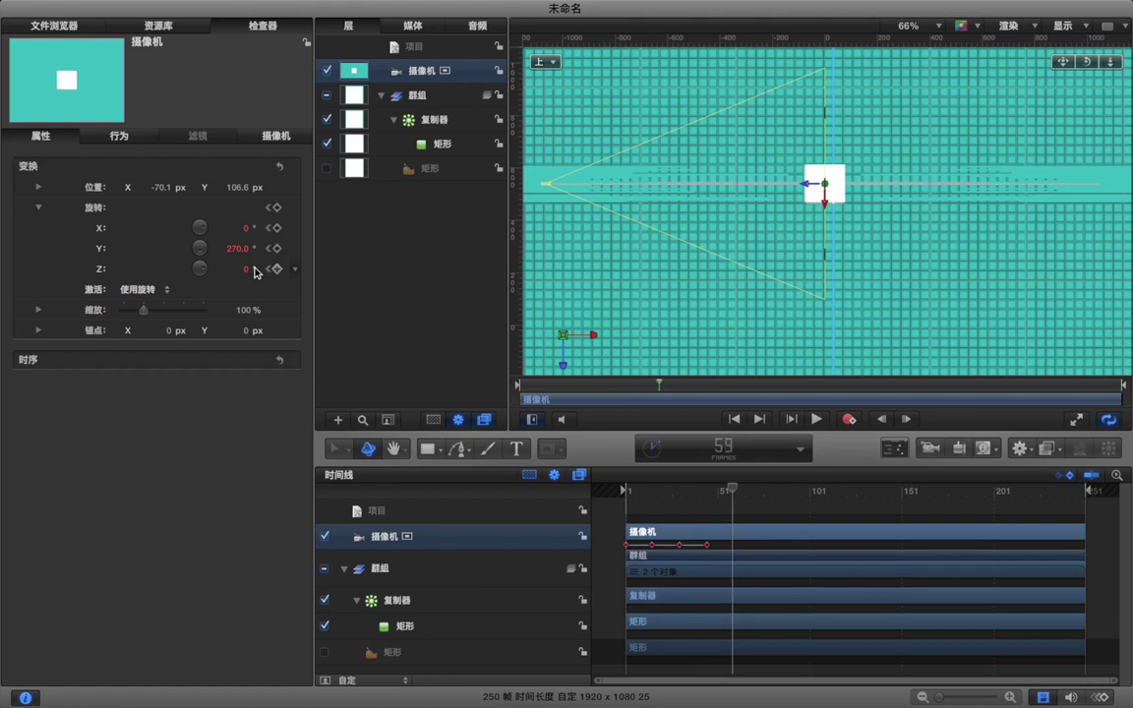
Step: Keyframe the camera's Y rotation at 360° on frame 60
left_click_drag(732, 489, 706, 496)
left_click(236, 248)
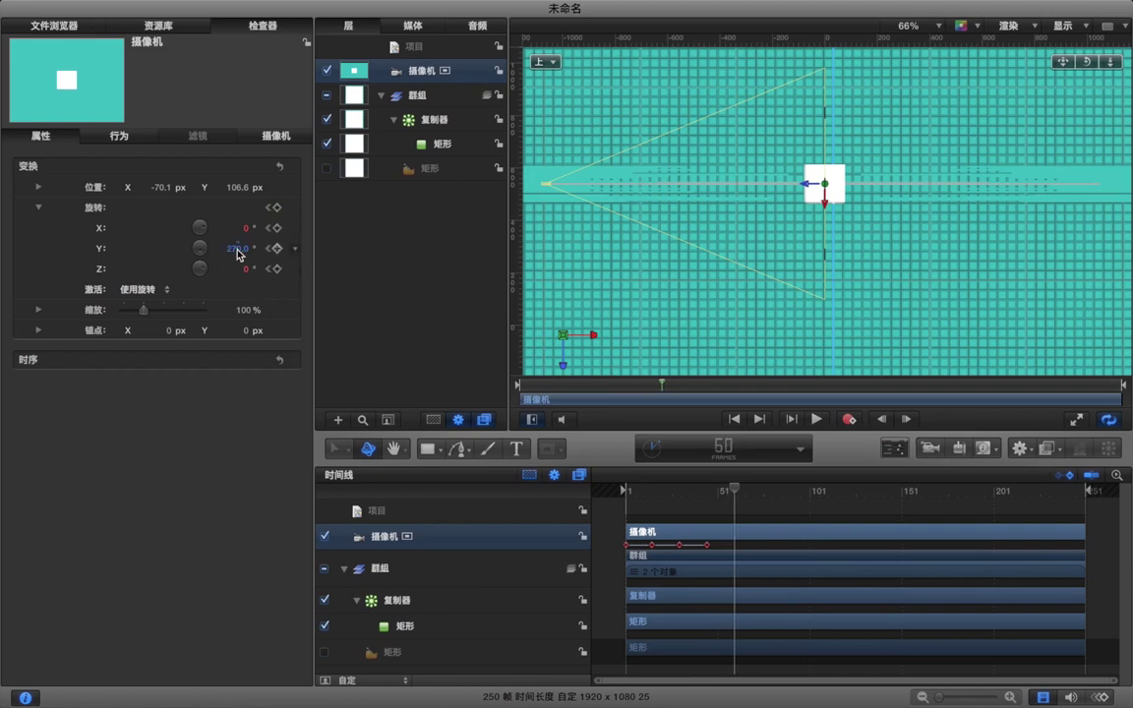
double_click(236, 249)
type("30")
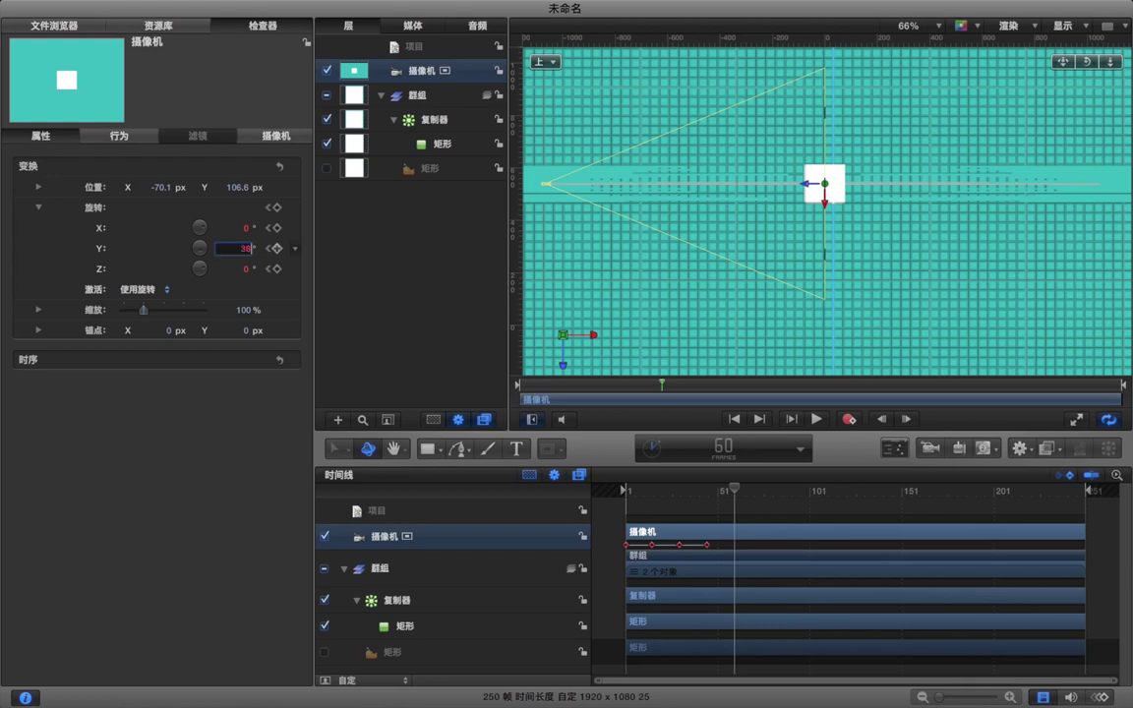
key("Return")
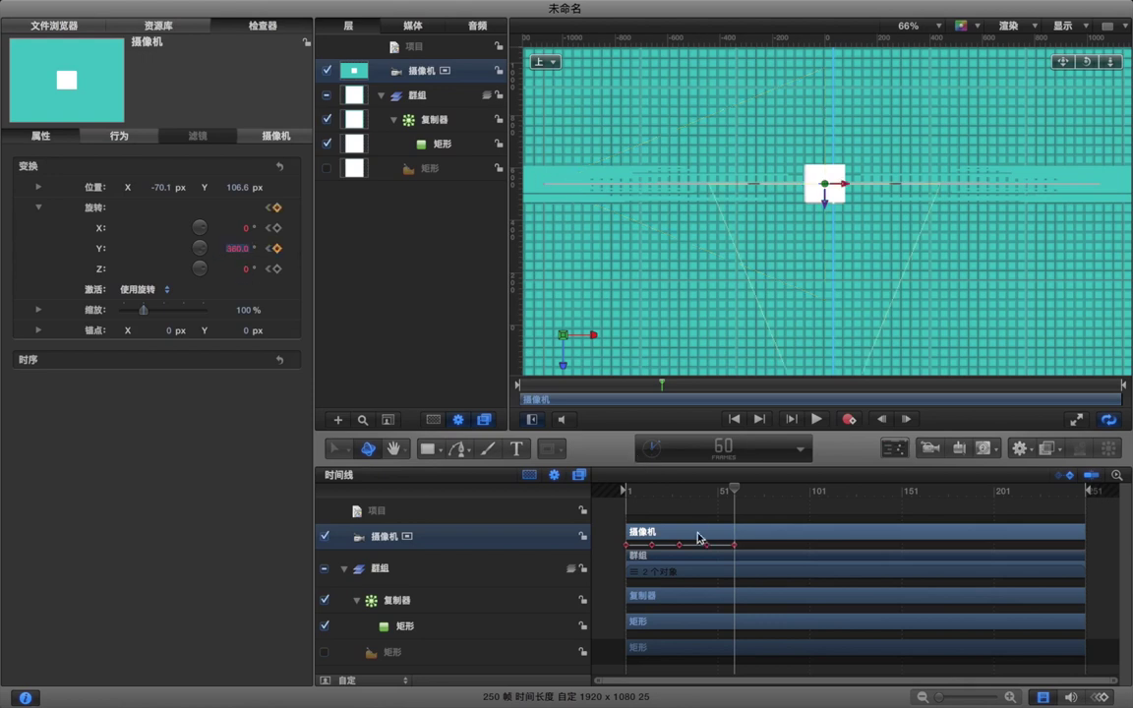
Step: End the play range at frame 60 and switch the canvas to the active camera view
left_click(676, 519)
key("alt+super+o")
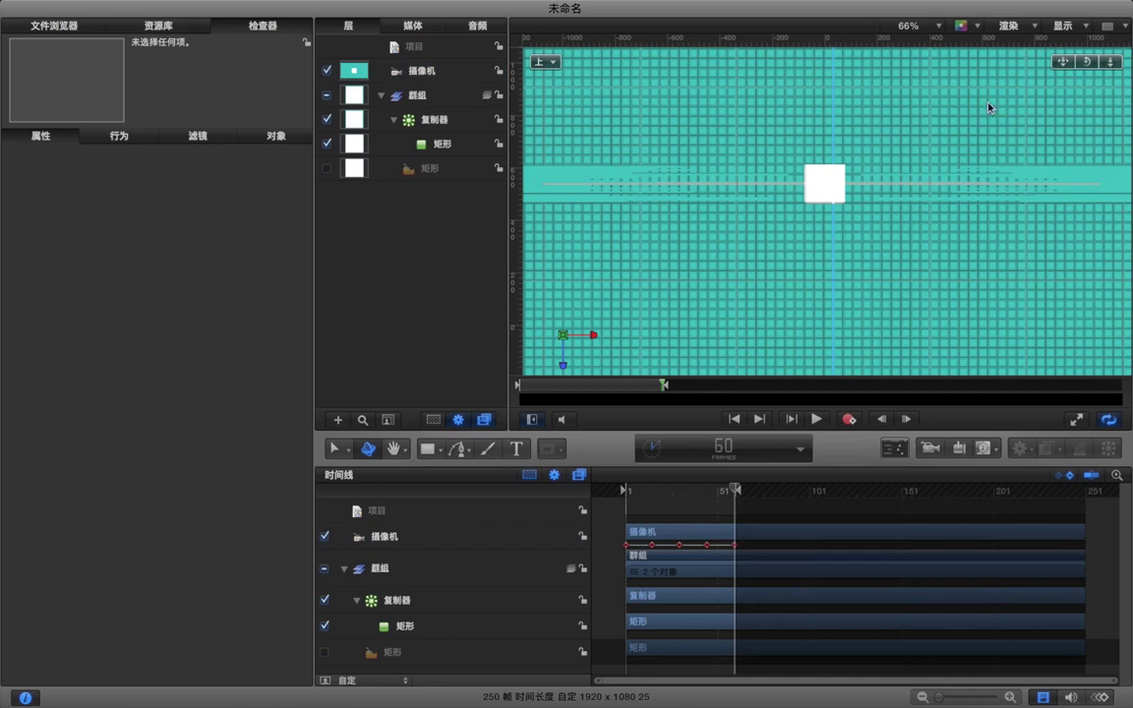
left_click(547, 63)
left_click(501, 61)
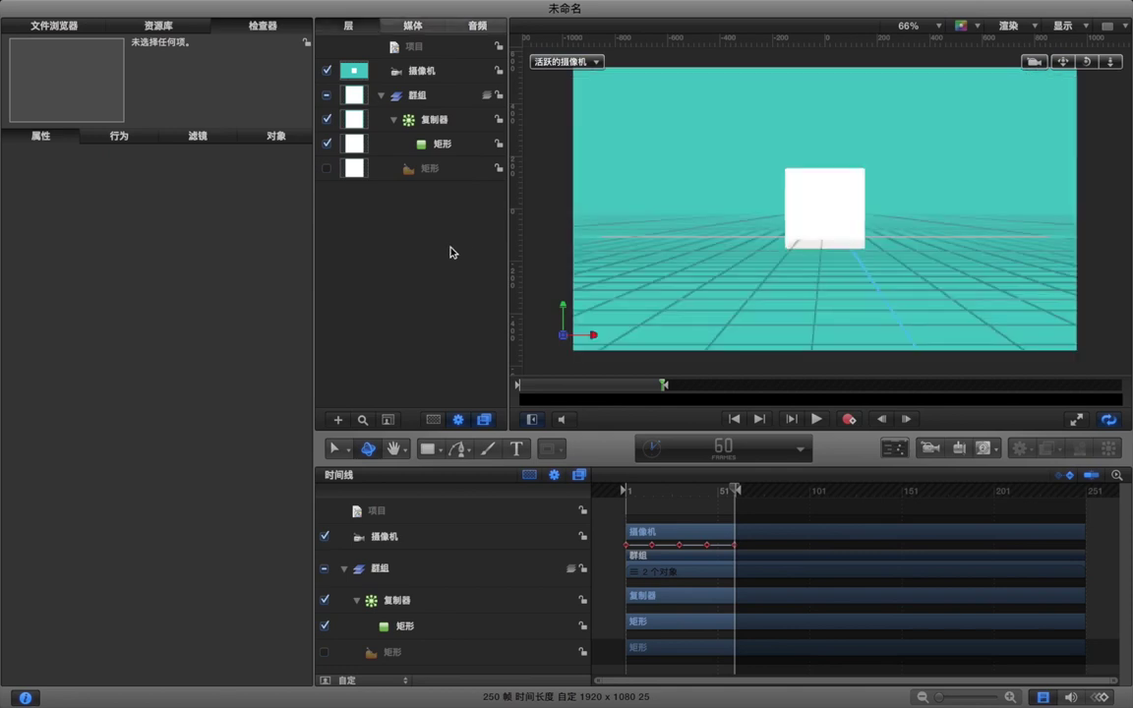
Step: Set the render resolution to 最高 (Full) and play a RAM preview of the camera orbit
left_click(1008, 26)
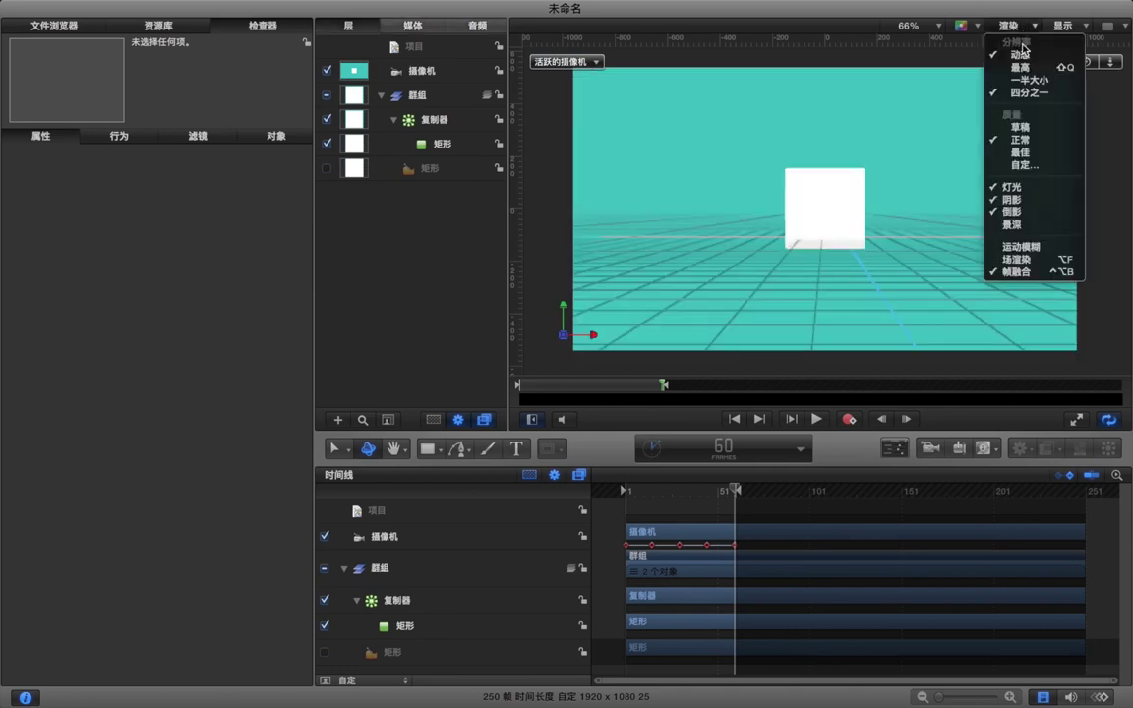
left_click(1021, 67)
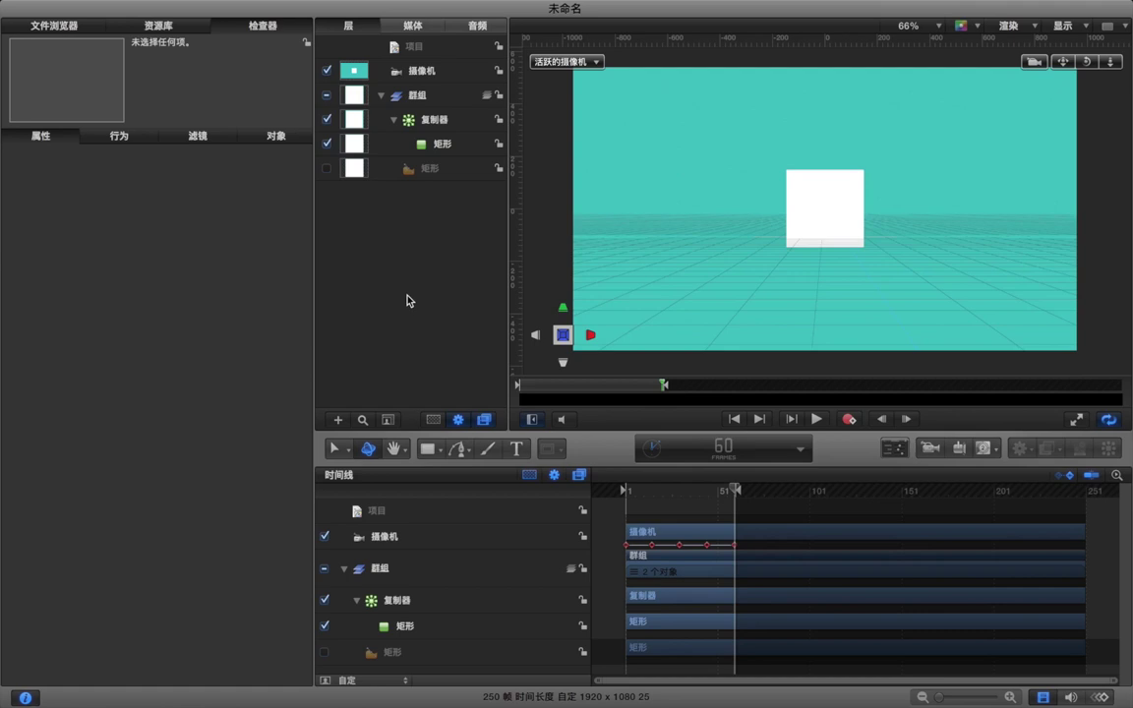
key("super+r")
key("space")
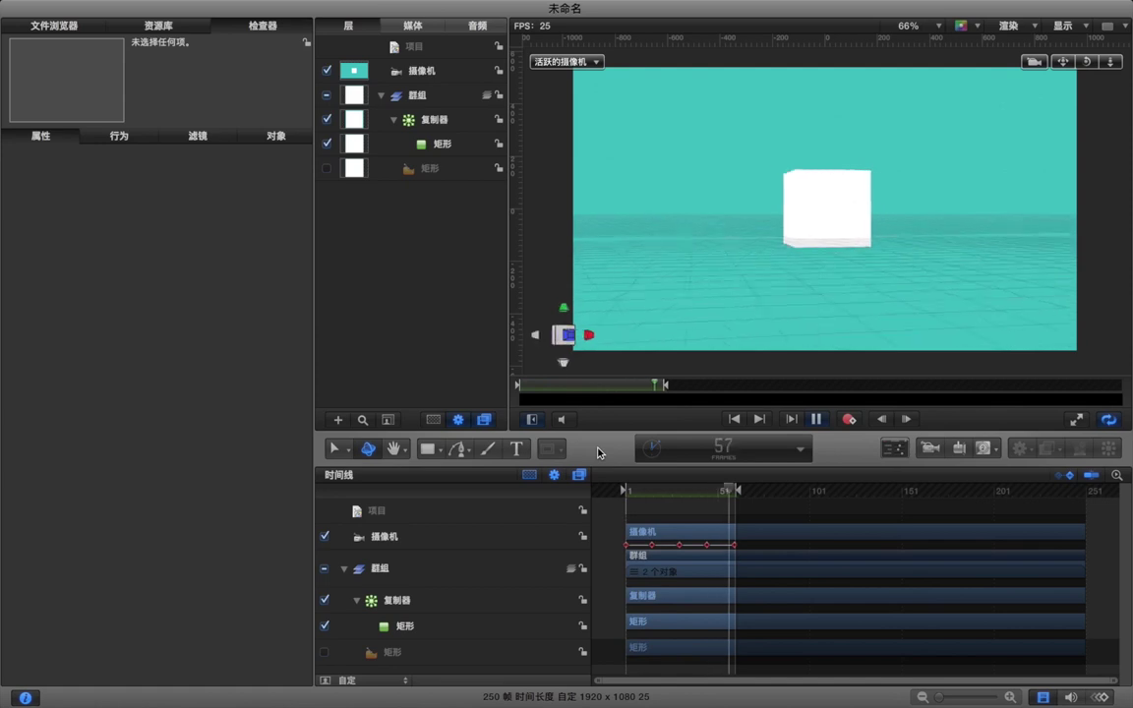
key("space")
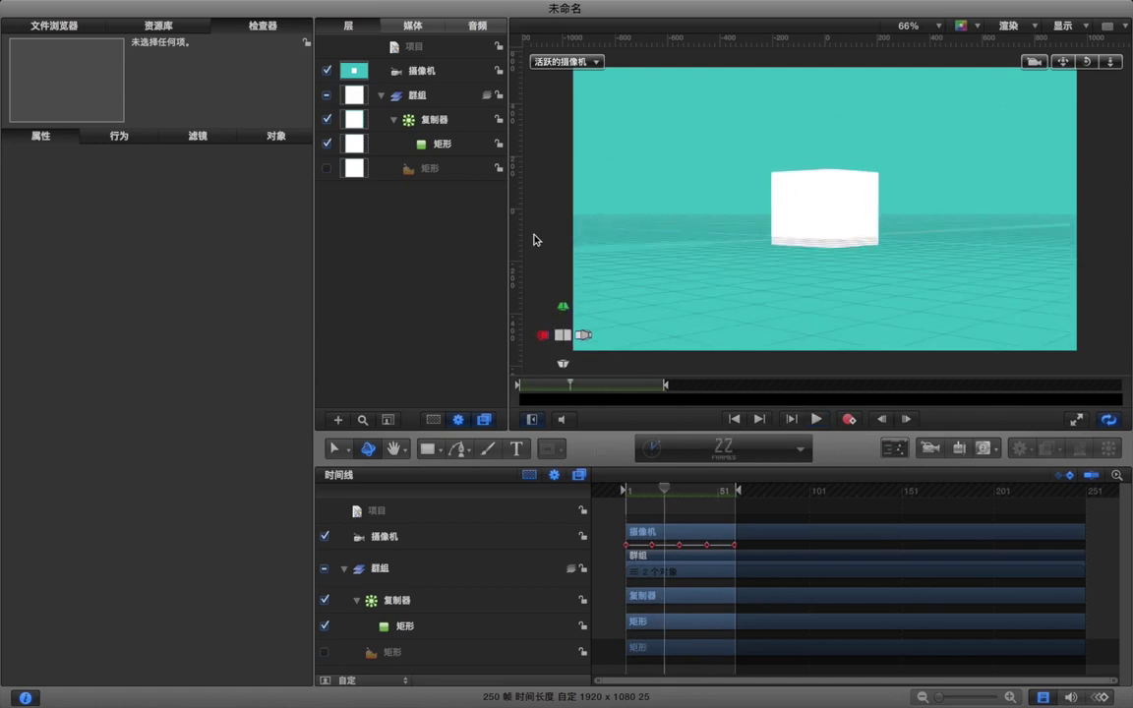
Step: Rotate the group (群组) containing the white box to 64° on Y and 36° on X
left_click(433, 95)
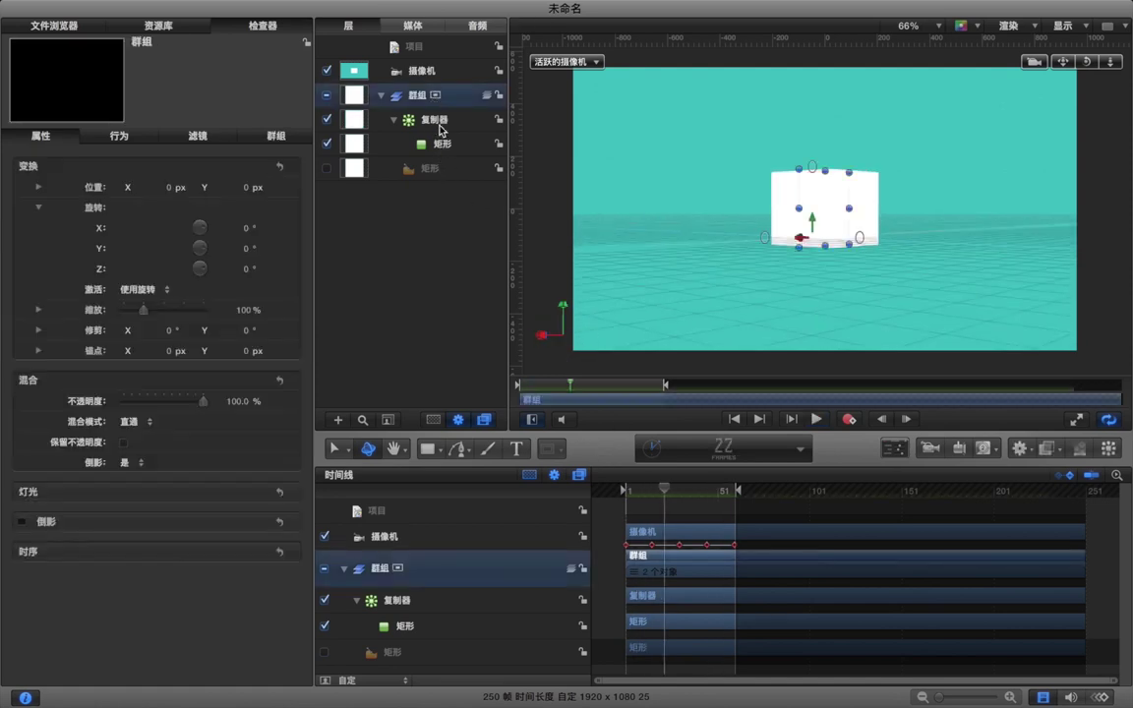
left_click(239, 248)
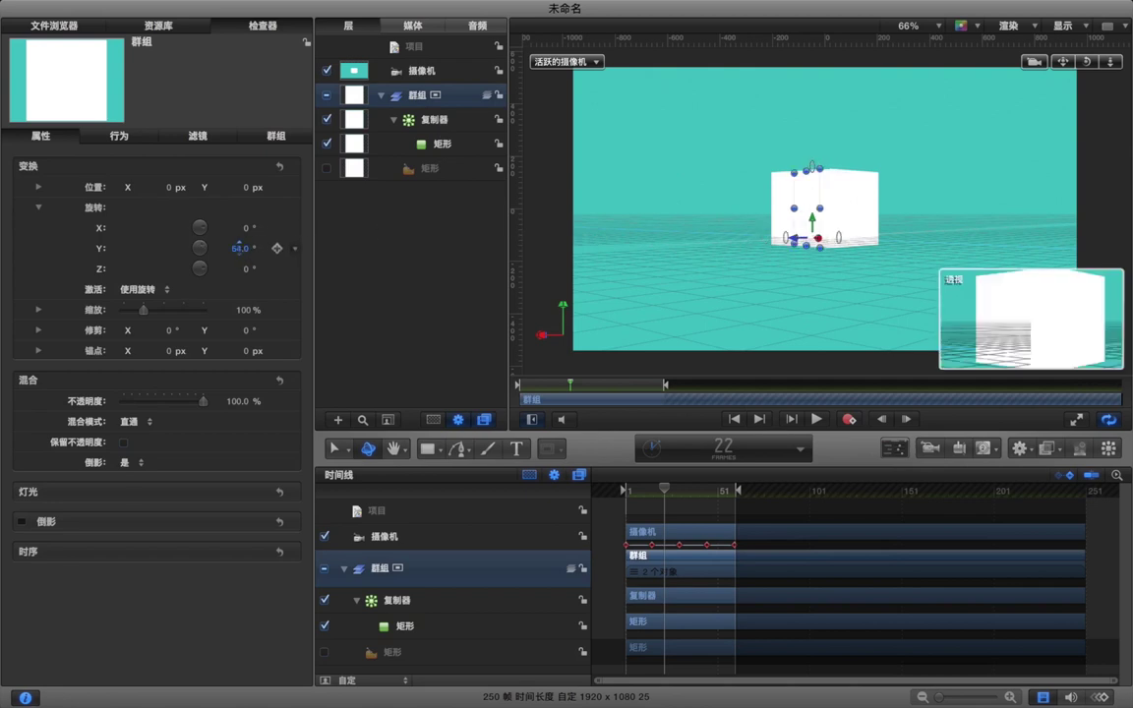
left_click_drag(239, 248, 261, 278)
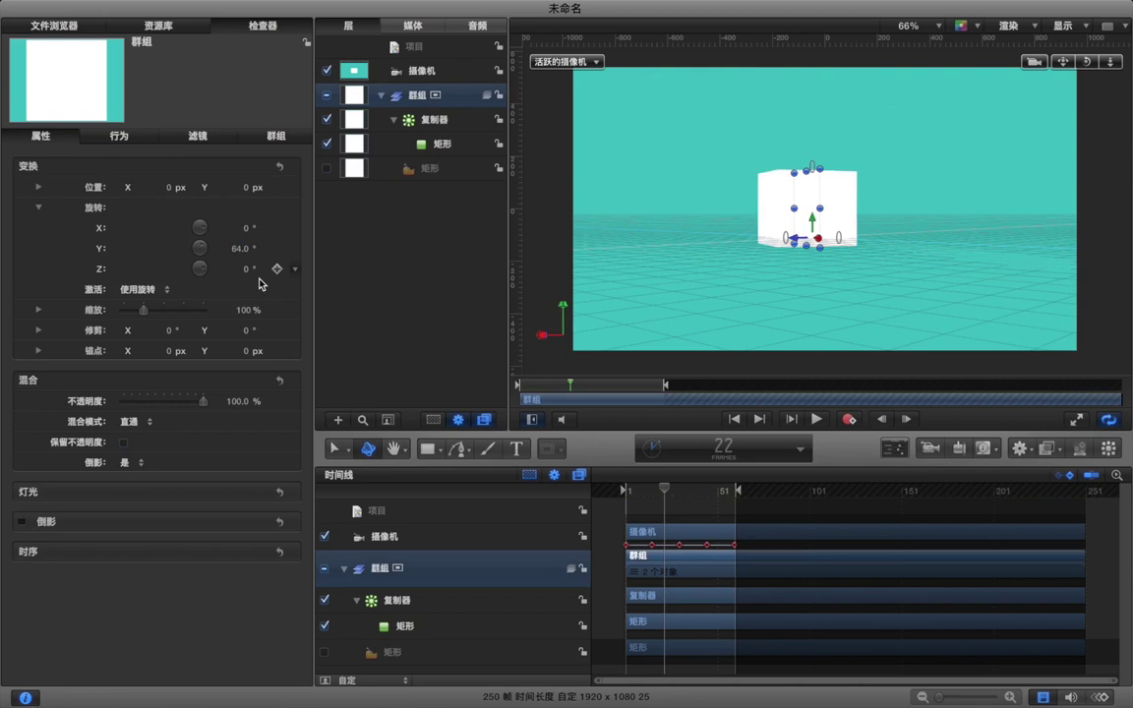
left_click_drag(239, 227, 240, 226)
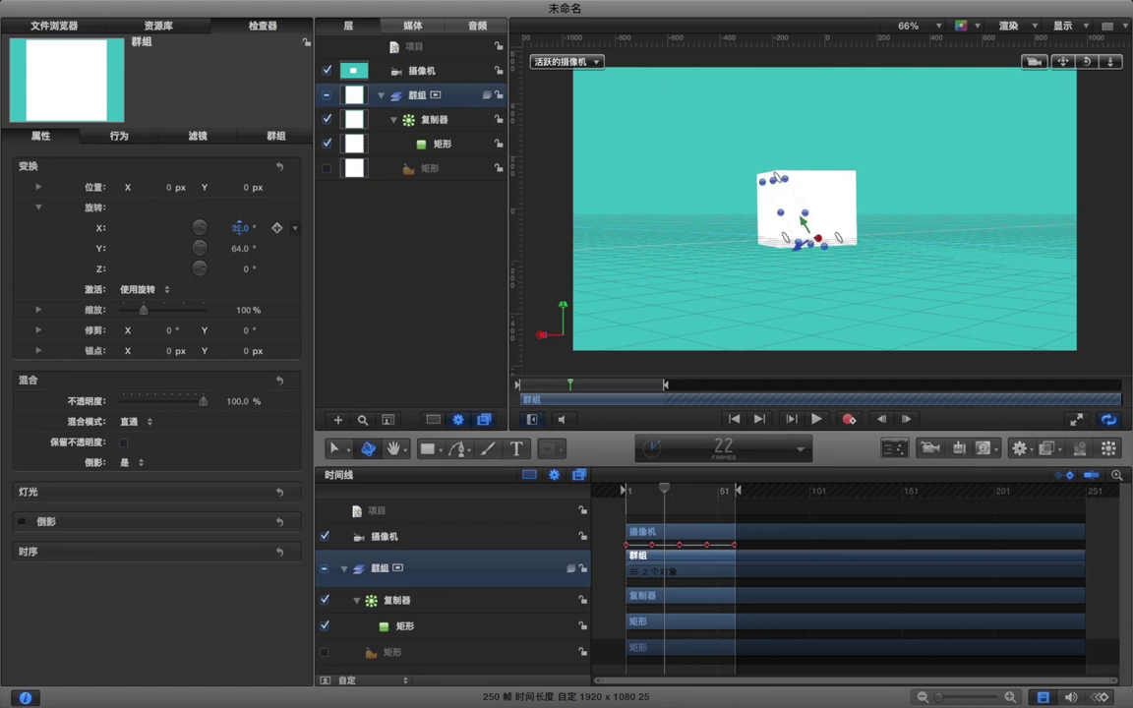
type("36")
key("Return")
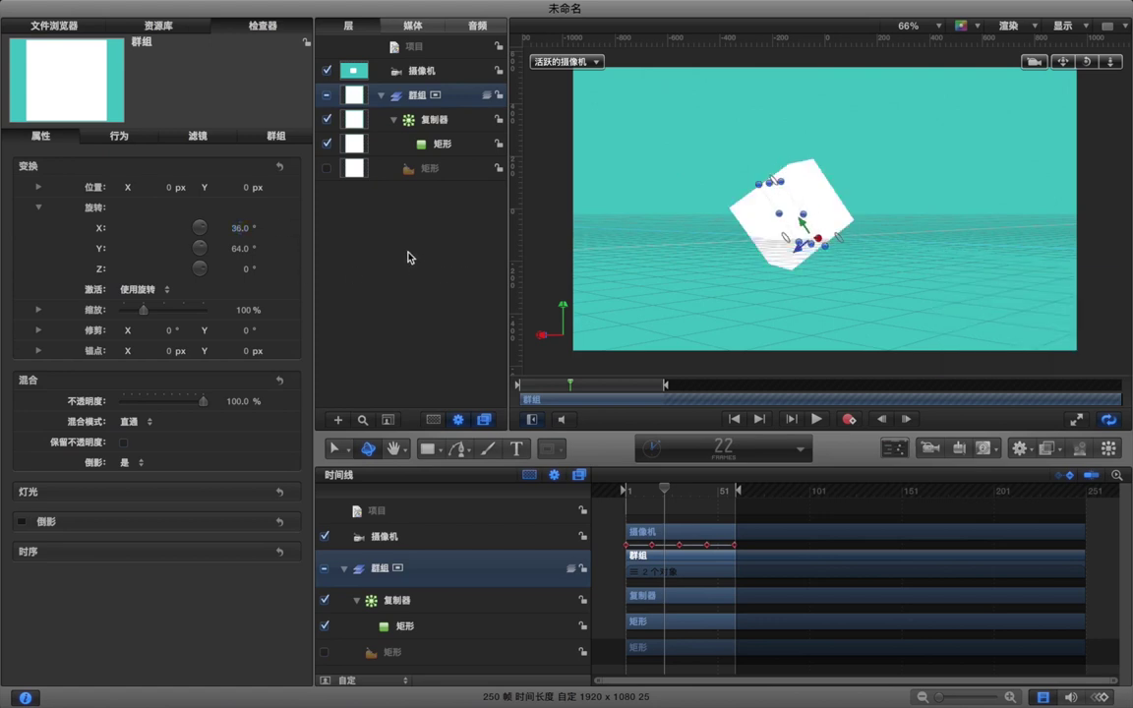
Step: Deselect everything and play a RAM preview of the camera orbiting the rotated box
left_click(410, 257)
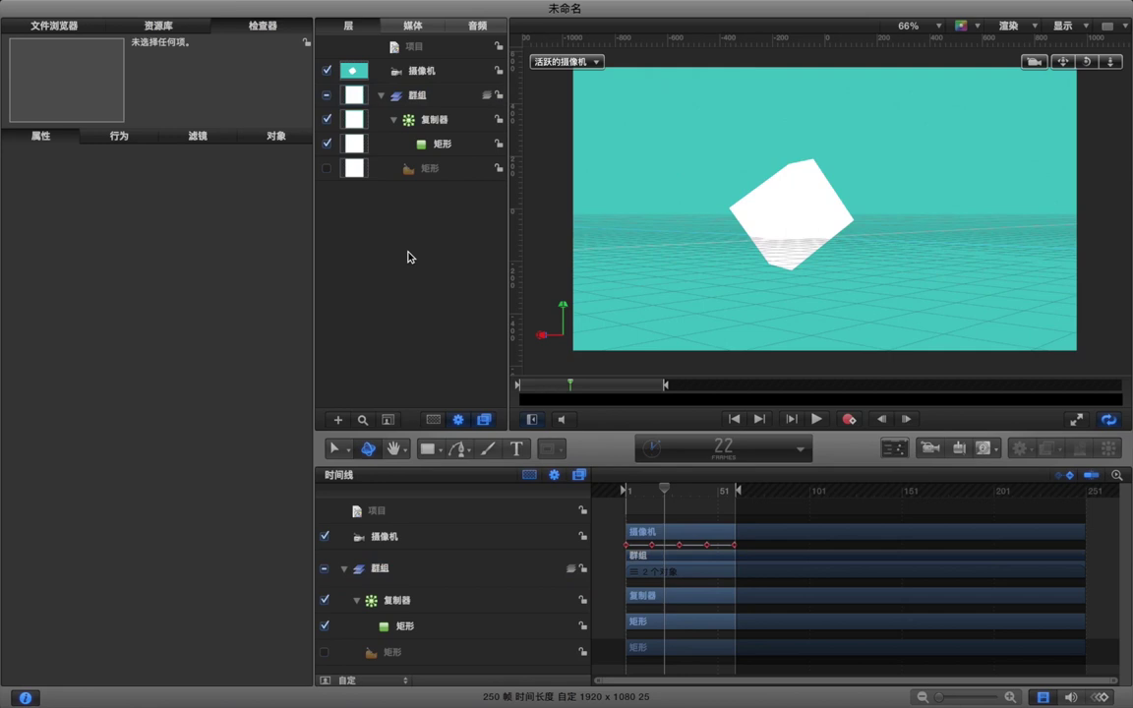
key("super+r")
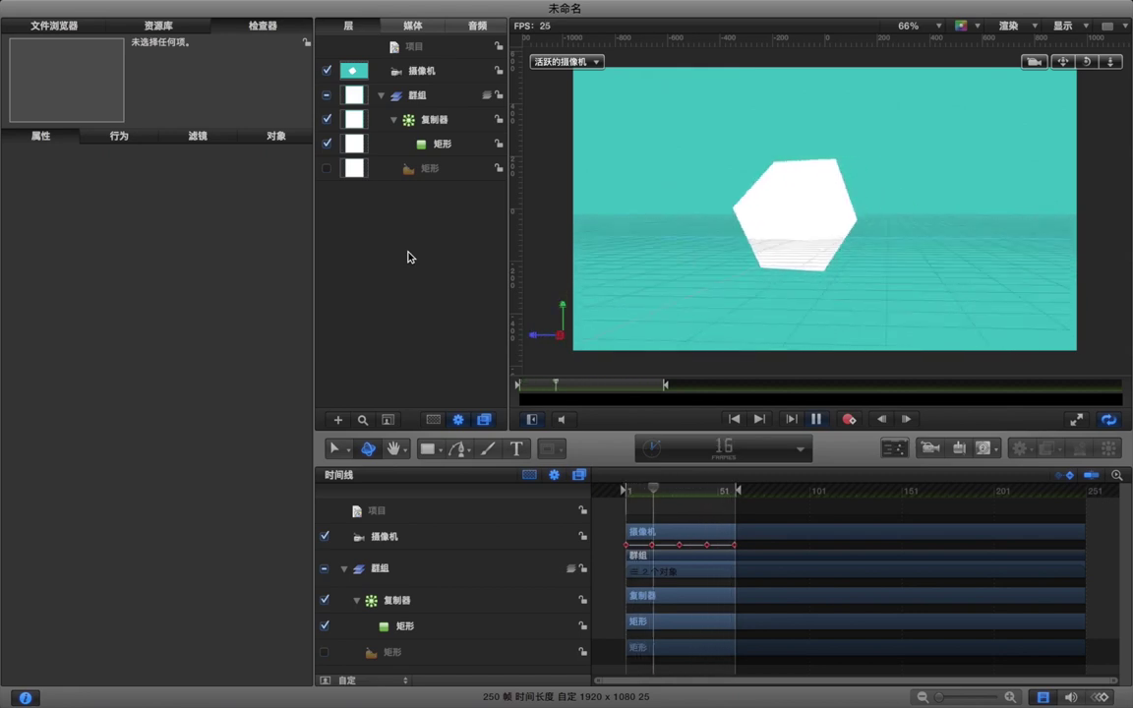
Step: Open the camera's (摄像机) rotation curves in the keyframe editor and fit them to an enlarged editor area
left_click(702, 531)
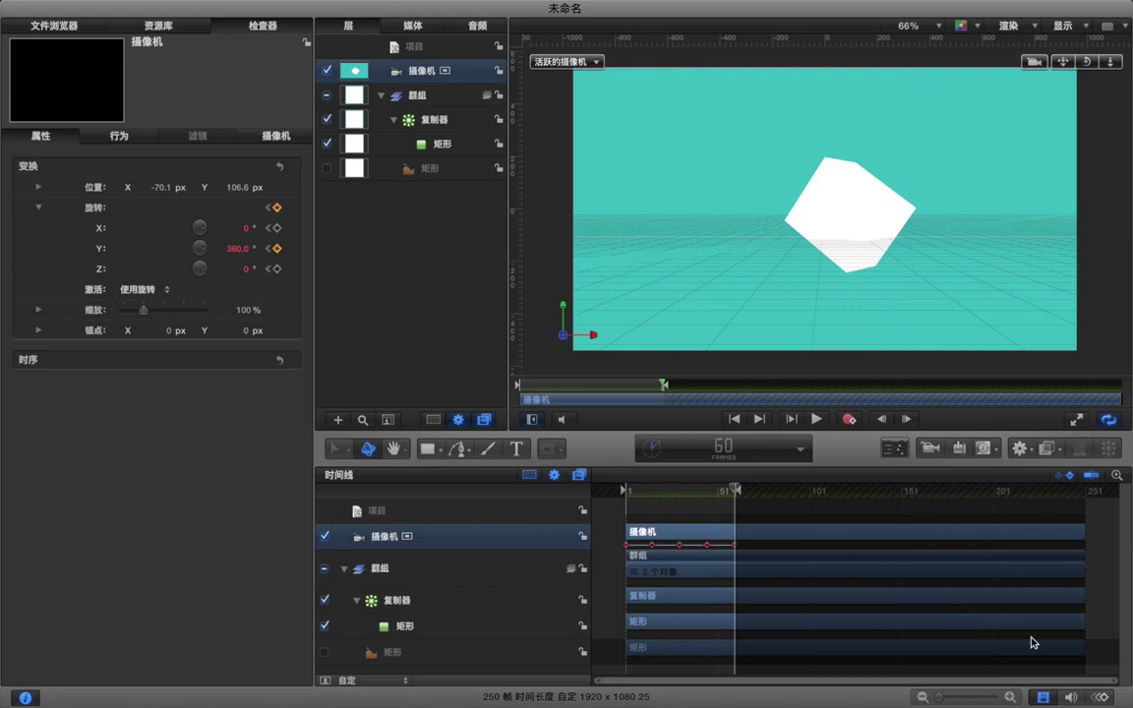
key("super+8")
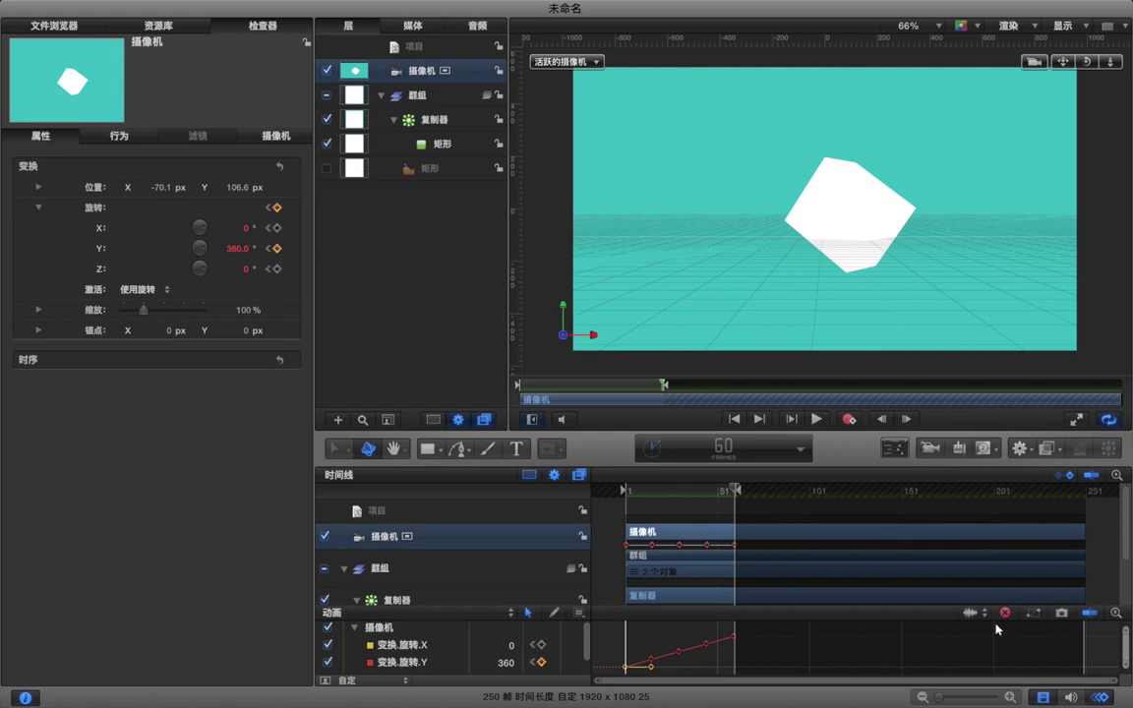
key("shift+z")
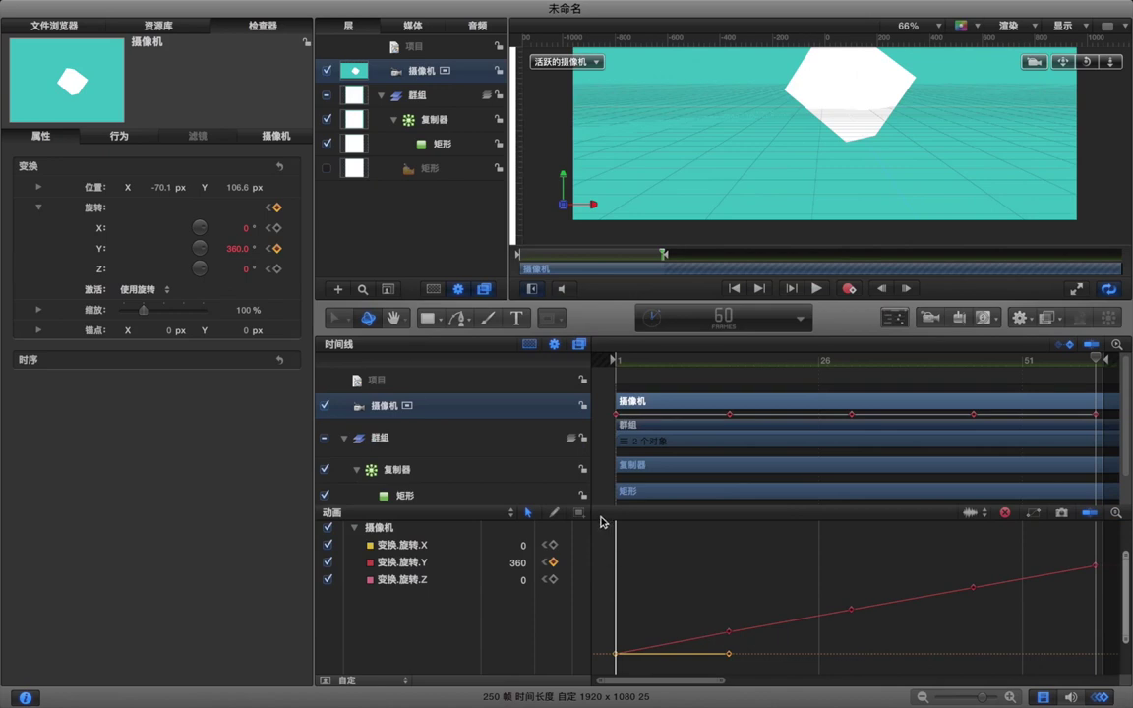
Step: Select all keyframes on the camera's Y rotation curve and change their interpolation (插值) to Bezier
left_click_drag(603, 532, 1090, 658)
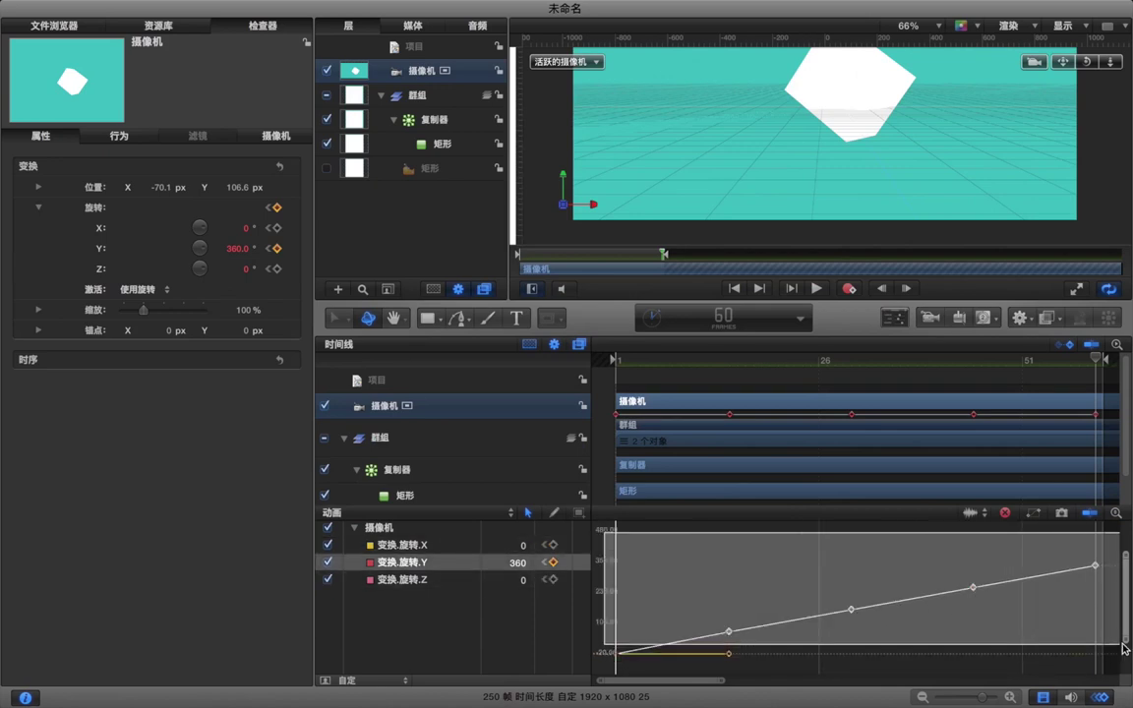
left_click(618, 657)
left_click(729, 632)
left_click(851, 610, "shift")
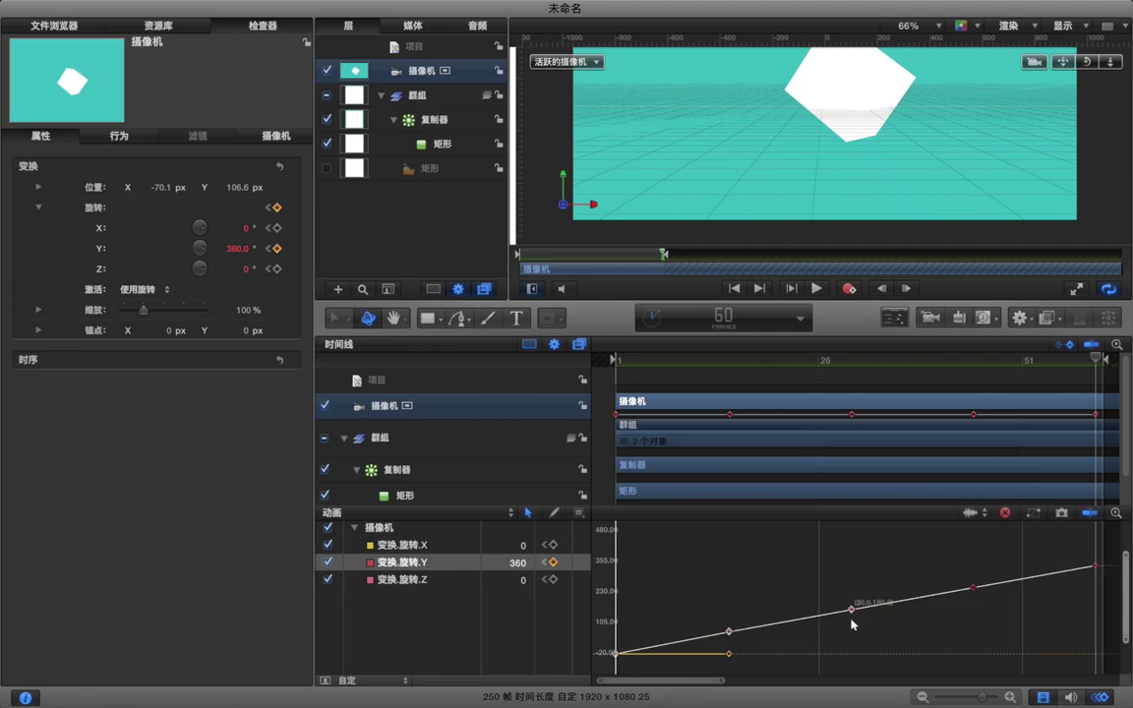
left_click(973, 587, "shift")
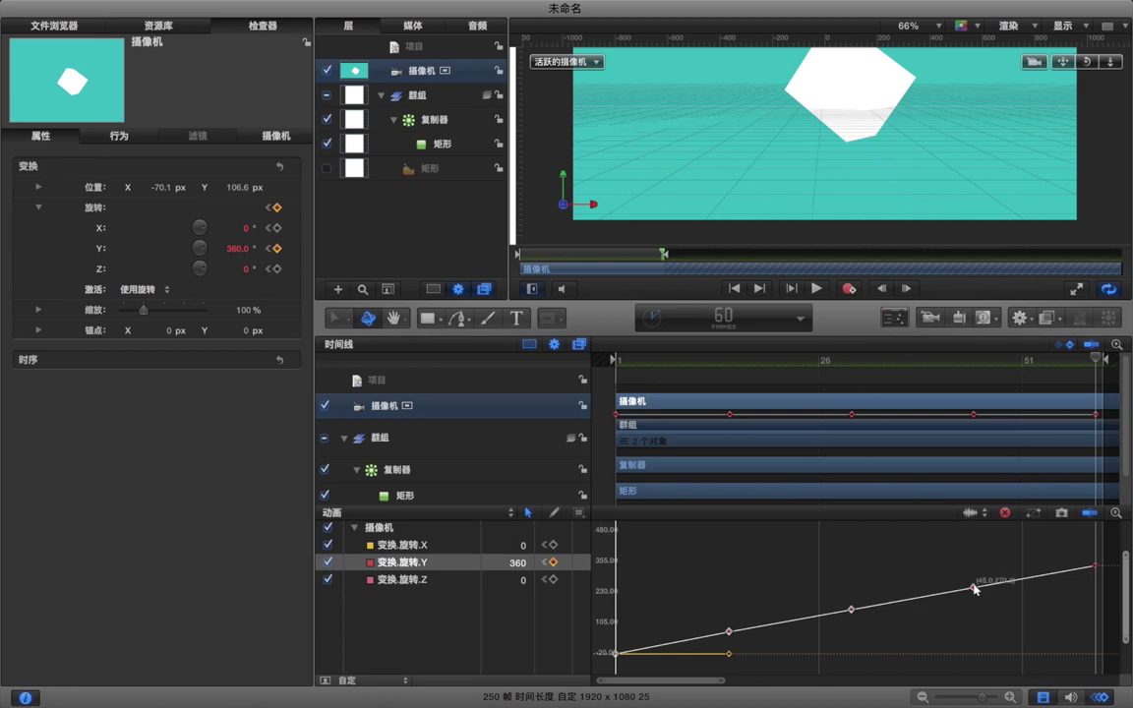
right_click(1096, 568)
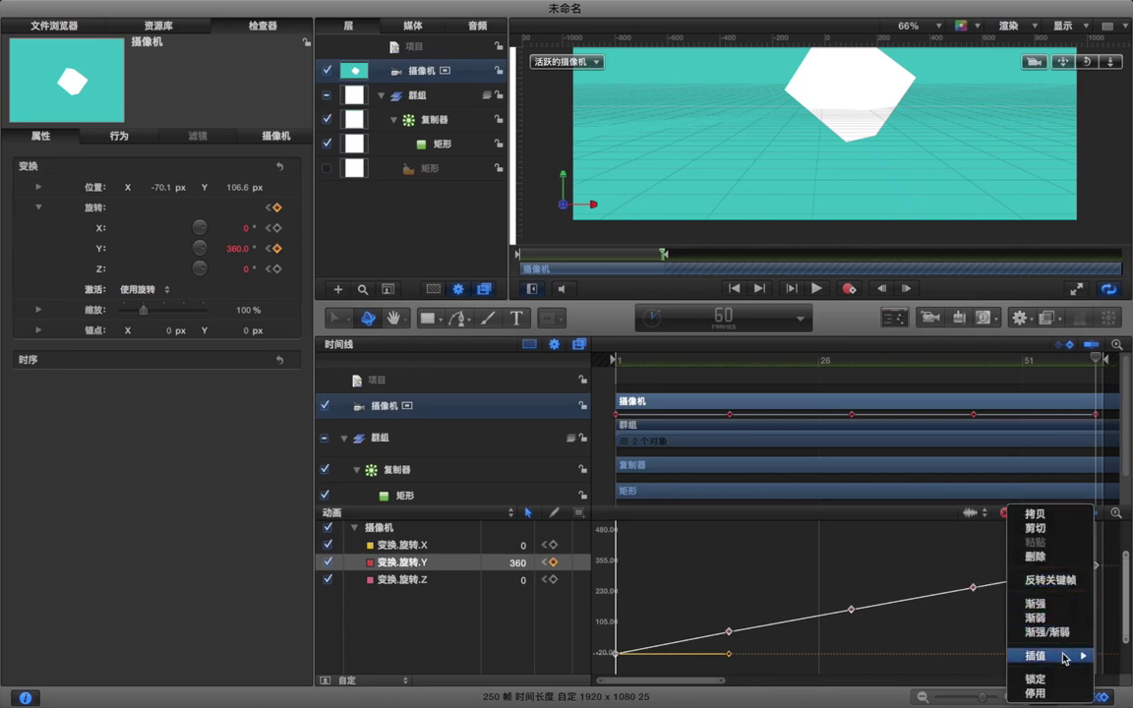
mouse_move(1037, 655)
left_click(996, 658)
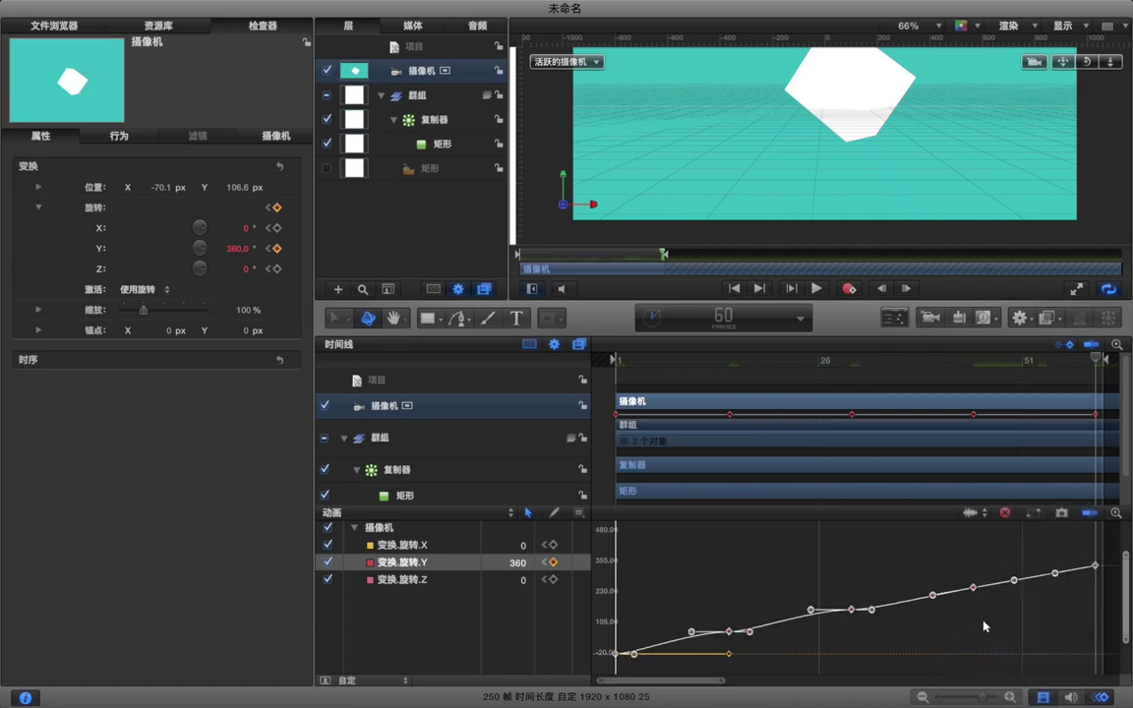
Step: Lengthen both Bezier handles of the camera's Y rotation keyframe at frame 15 and the outgoing handle at frame 1
left_click(950, 626)
left_click_drag(984, 702, 993, 702)
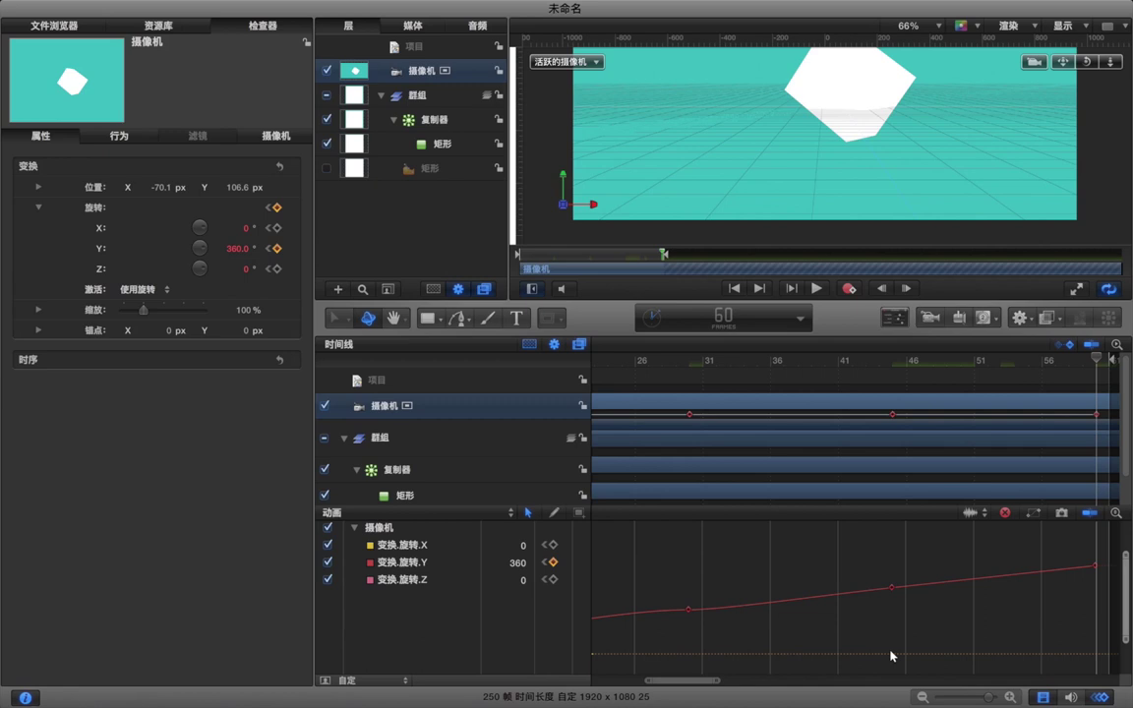
scroll(891, 656, "left", 5)
left_click(815, 631)
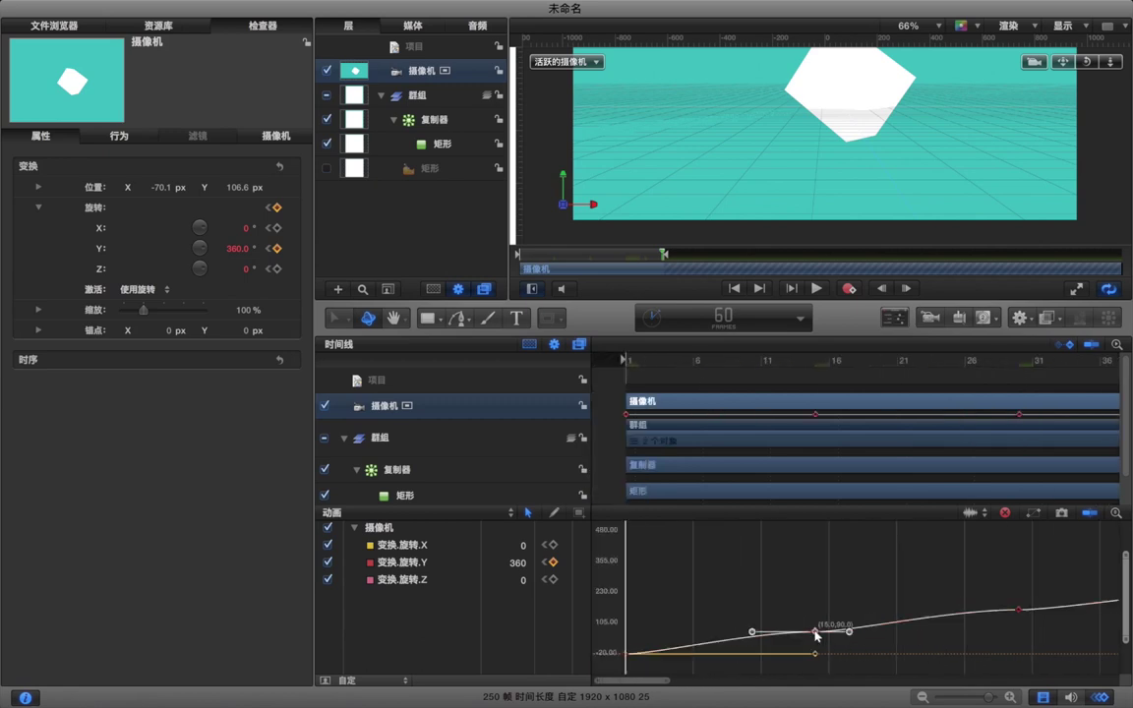
left_click_drag(751, 635, 675, 635)
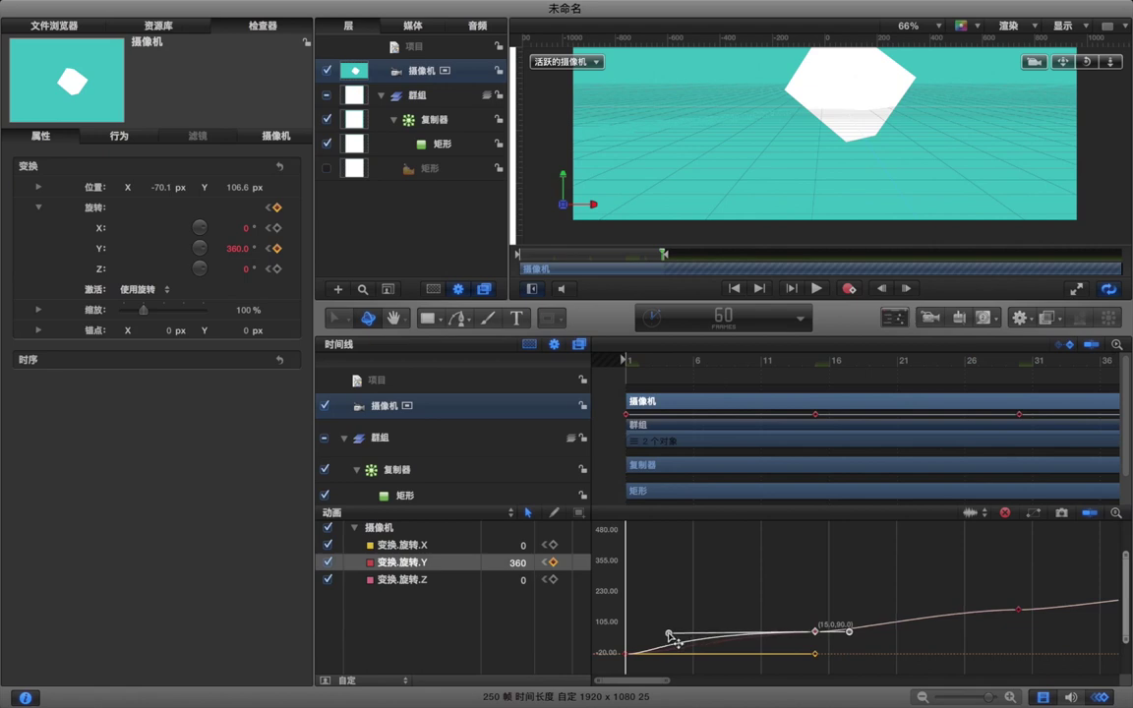
left_click_drag(850, 634, 925, 634)
left_click(626, 653)
left_click_drag(656, 655, 738, 655)
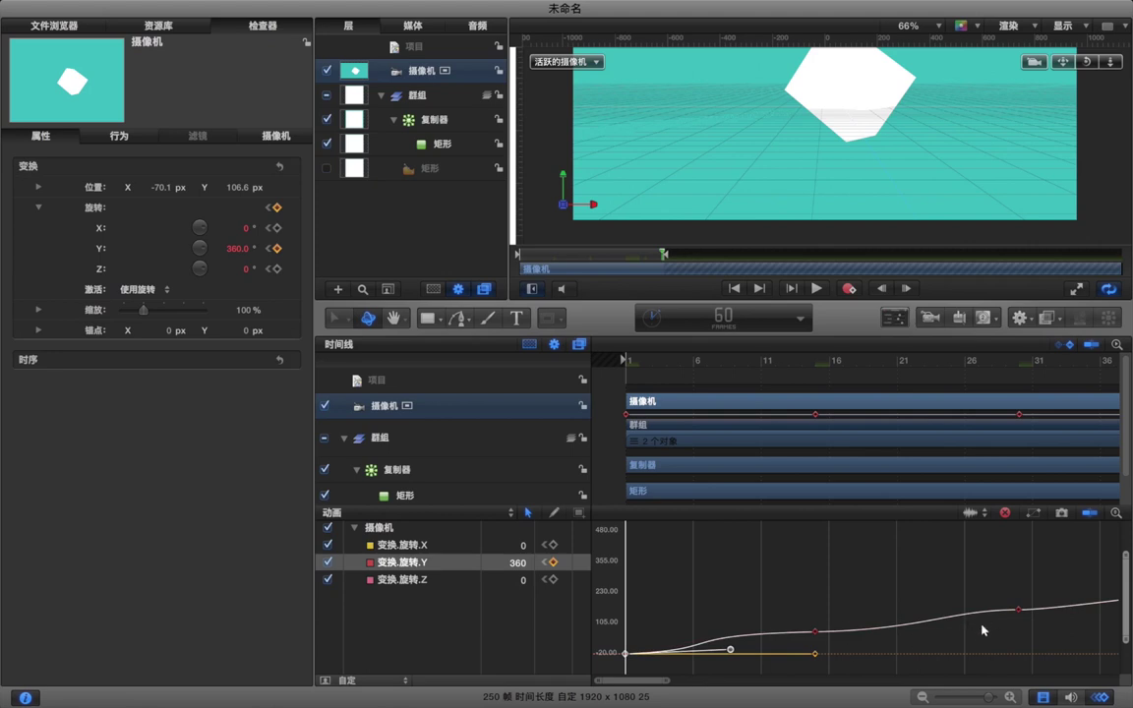
Step: Lengthen both Bezier handles of the camera's Y rotation keyframe at frame 30, keeping them nearly horizontal
scroll(980, 625, "right", 5)
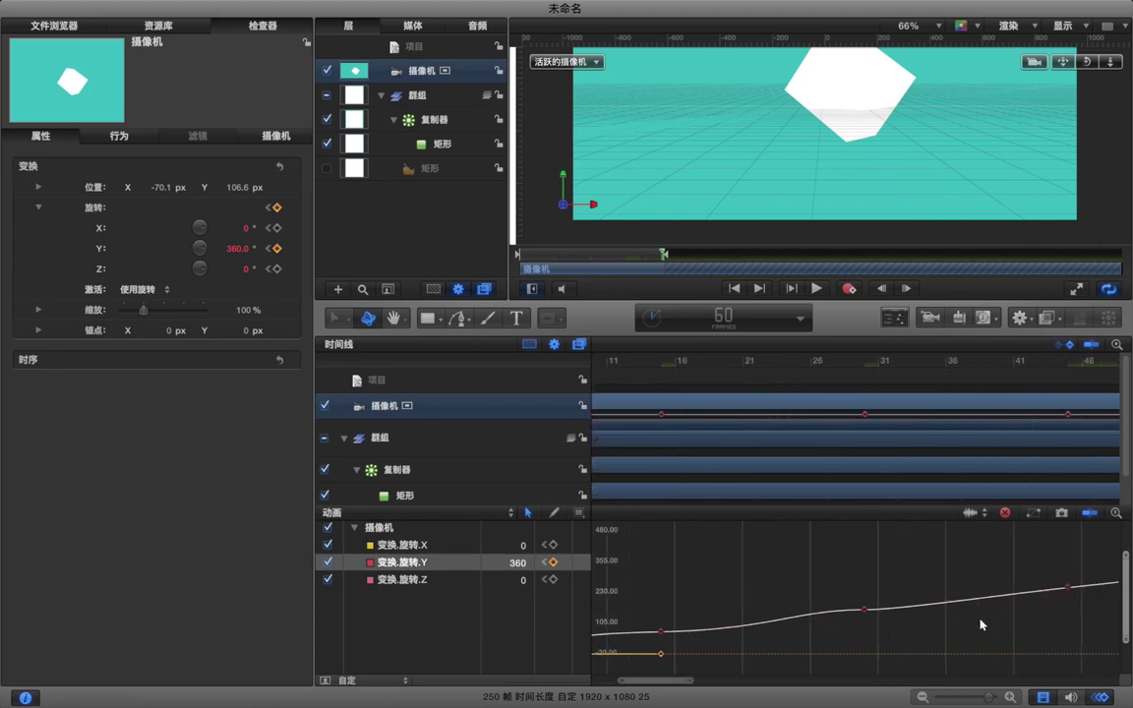
left_click(864, 611)
left_click_drag(797, 612, 744, 611)
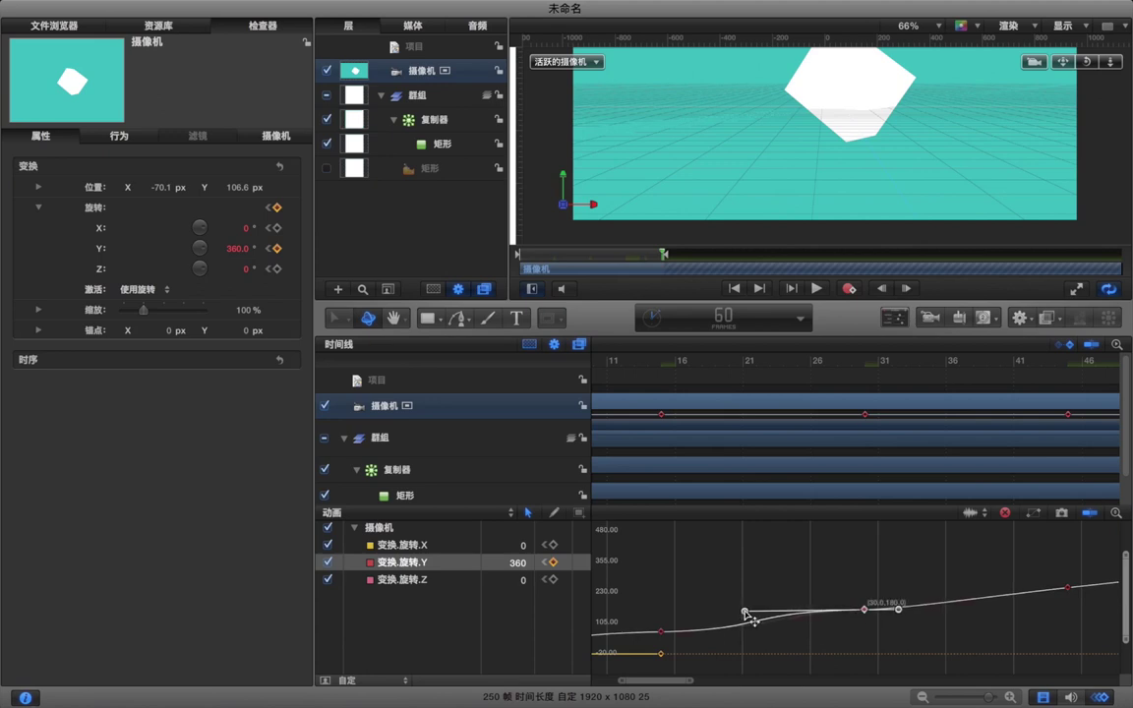
left_click_drag(898, 612, 1001, 611)
Step: Flatten and lengthen the Bezier handles of the Y rotation keyframe at frame 45 and ease the curve into frame 60
scroll(999, 607, "right", 5)
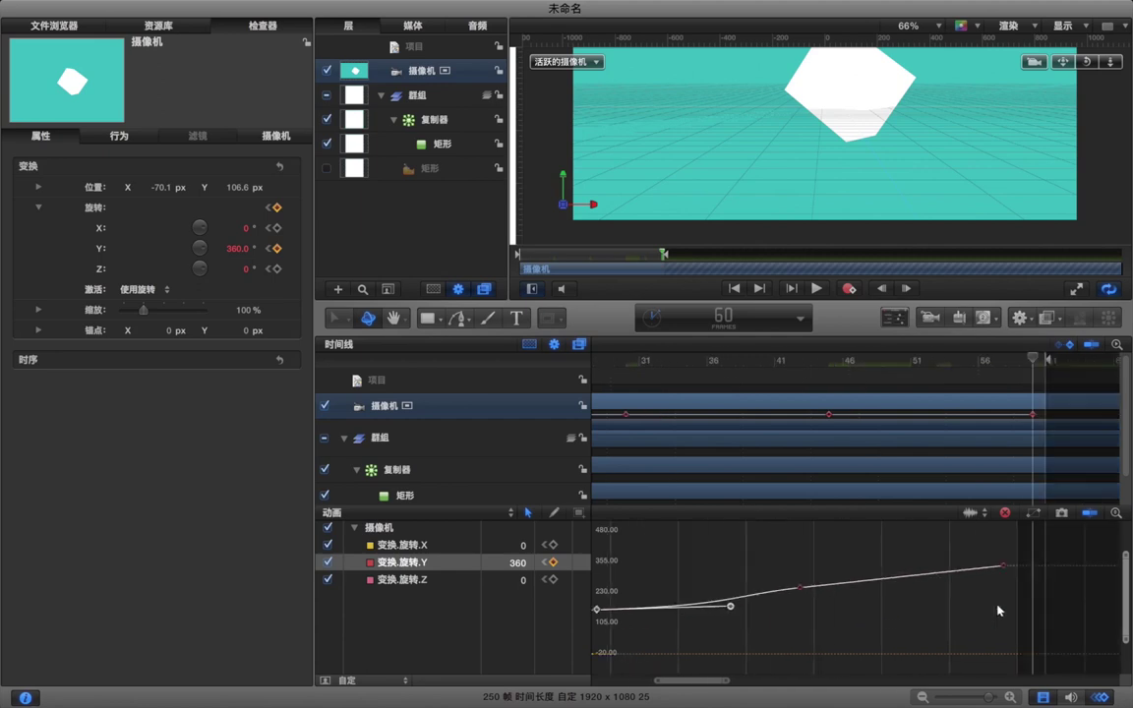
left_click(788, 589)
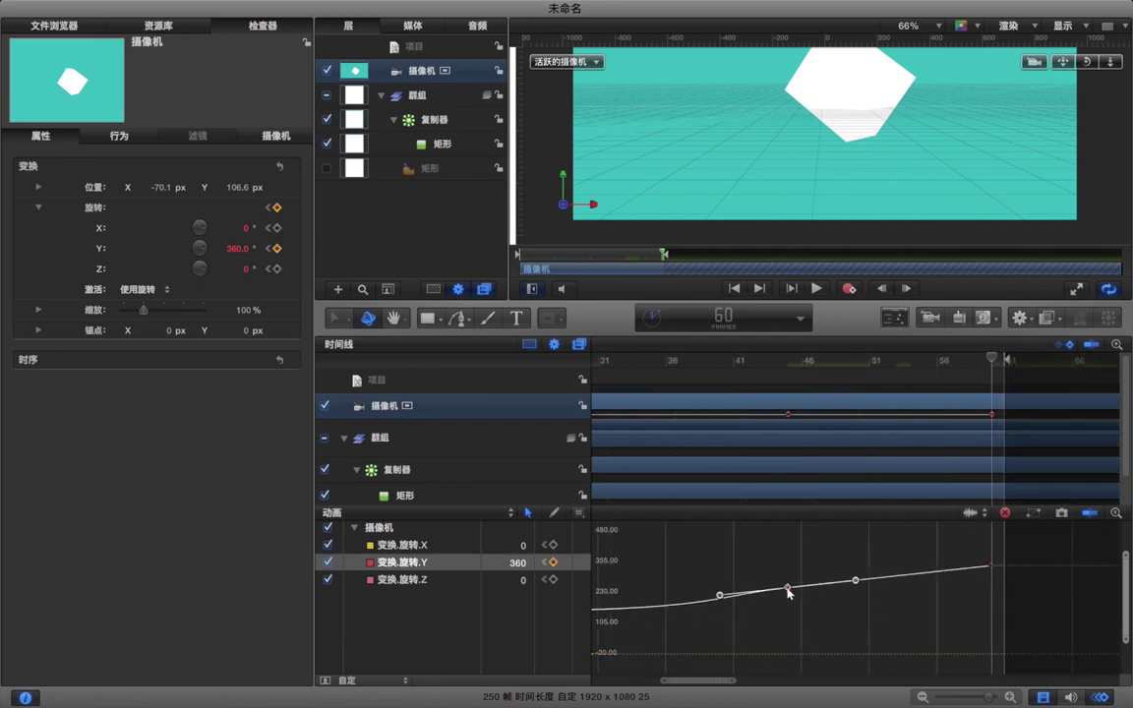
left_click_drag(721, 597, 649, 591)
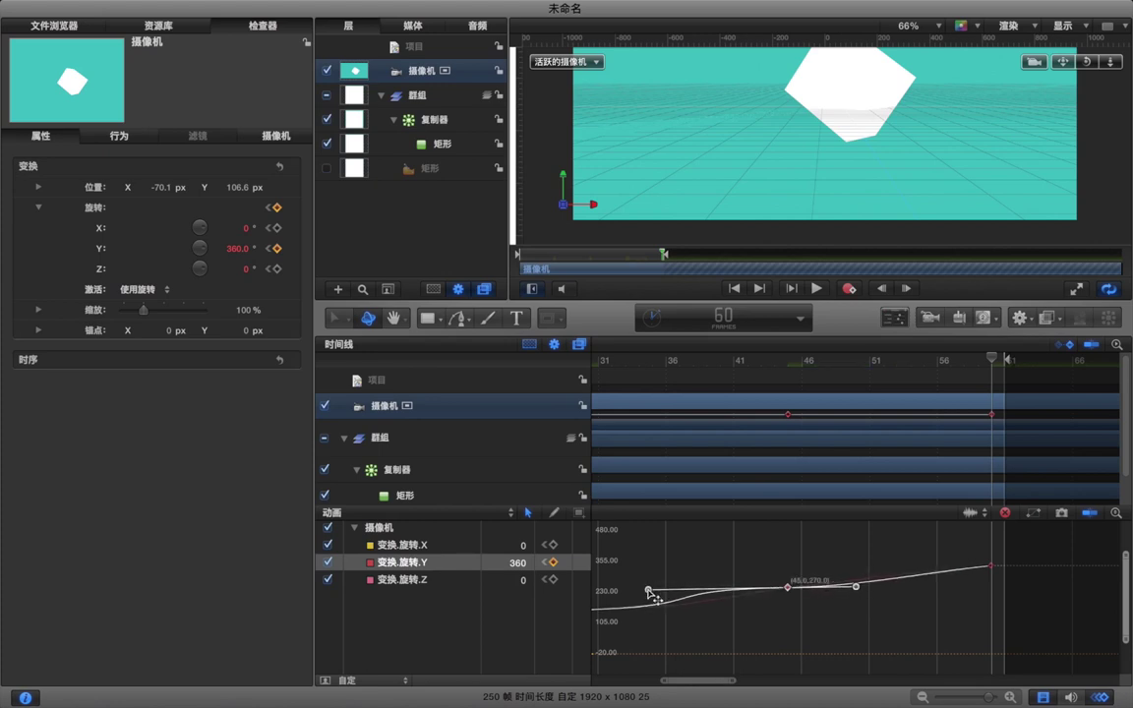
mouse_move(855, 588)
left_mouse_down()
mouse_move(912, 587)
mouse_move(851, 572)
left_mouse_up()
left_click(992, 568)
left_click(988, 610)
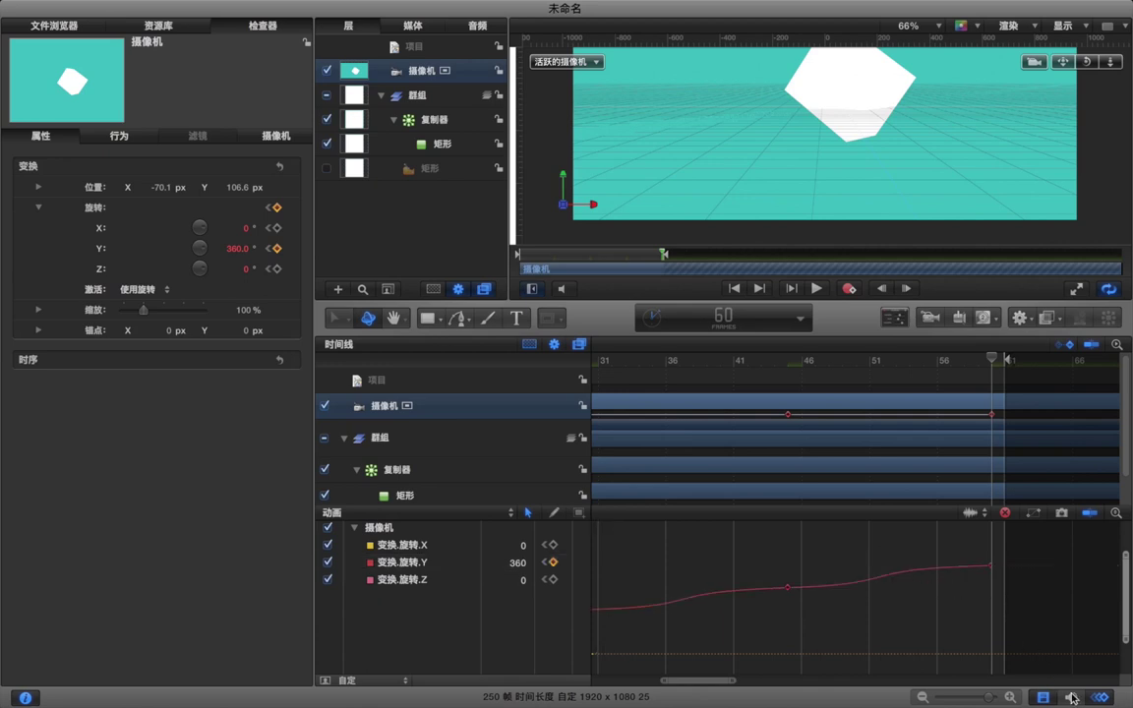
Step: Close the keyframe editor, zoom the timeline out to show the whole play range, and enlarge the canvas area
left_click(1100, 697)
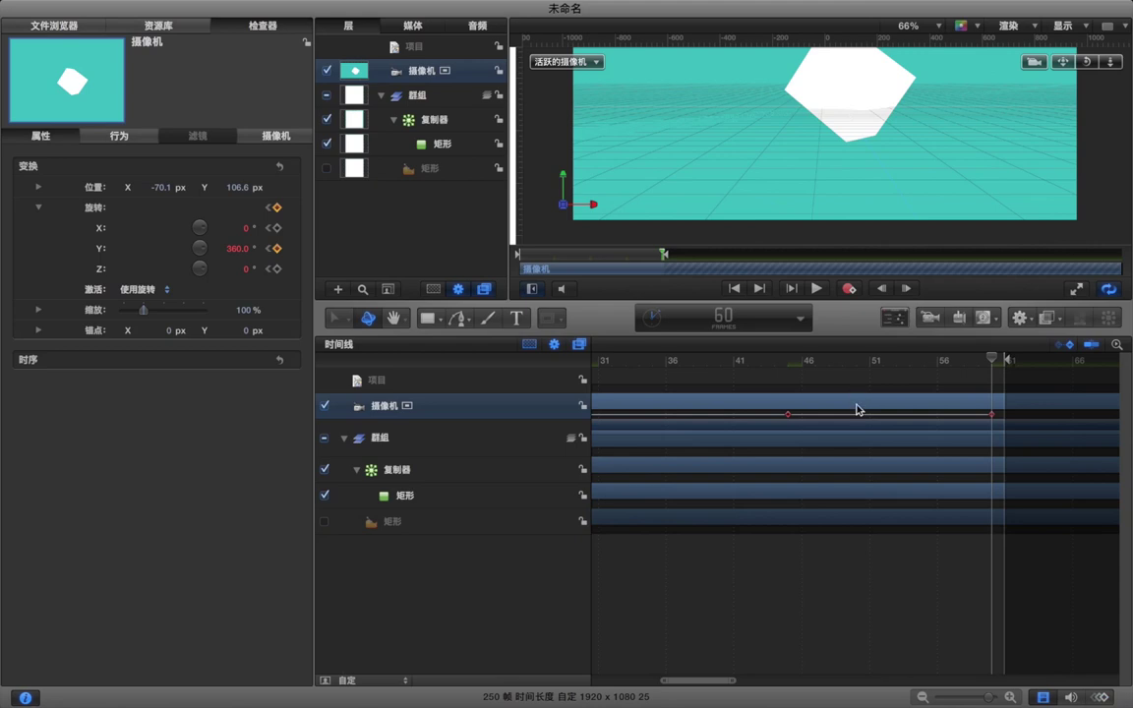
left_click_drag(988, 697, 973, 697)
left_click(760, 589)
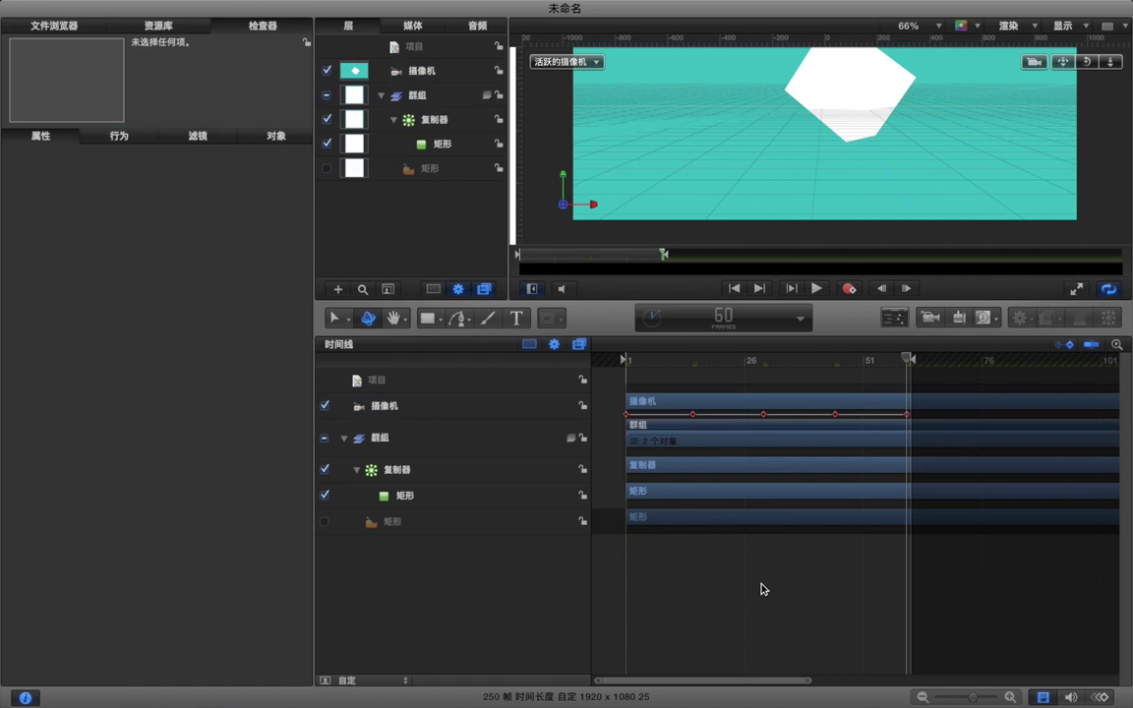
left_click_drag(841, 360, 842, 389)
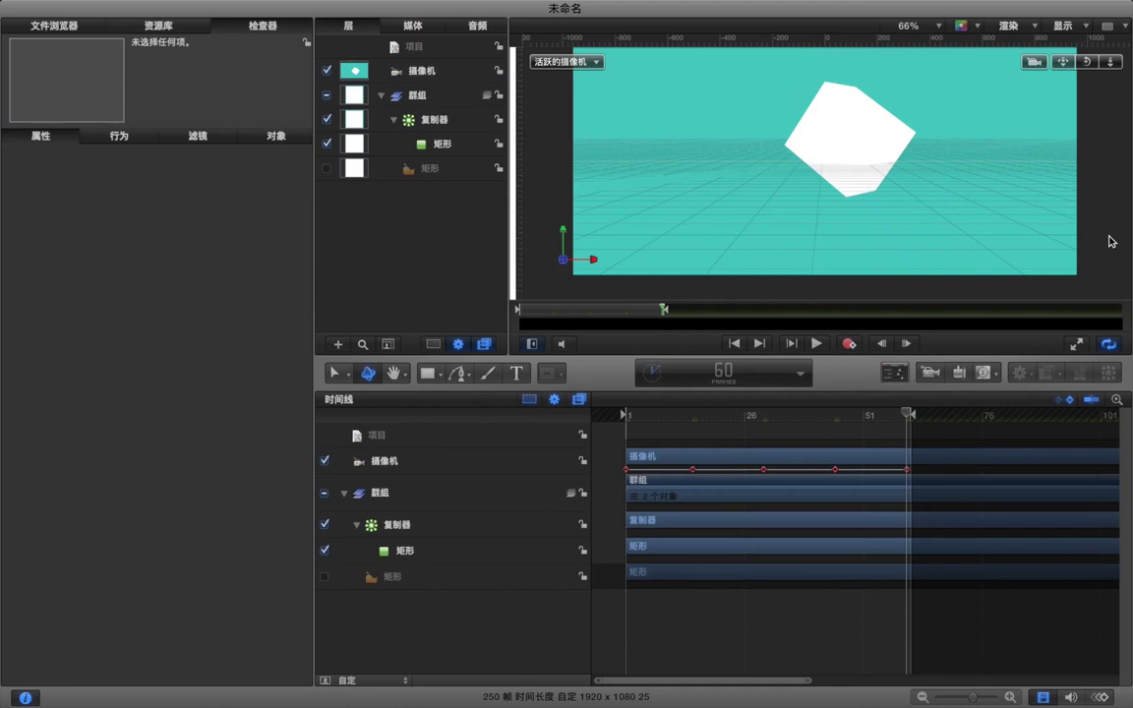
Step: Render a RAM preview of the eased camera orbit and play it in a fitted, full-window canvas
key("shift+z")
key("super+r")
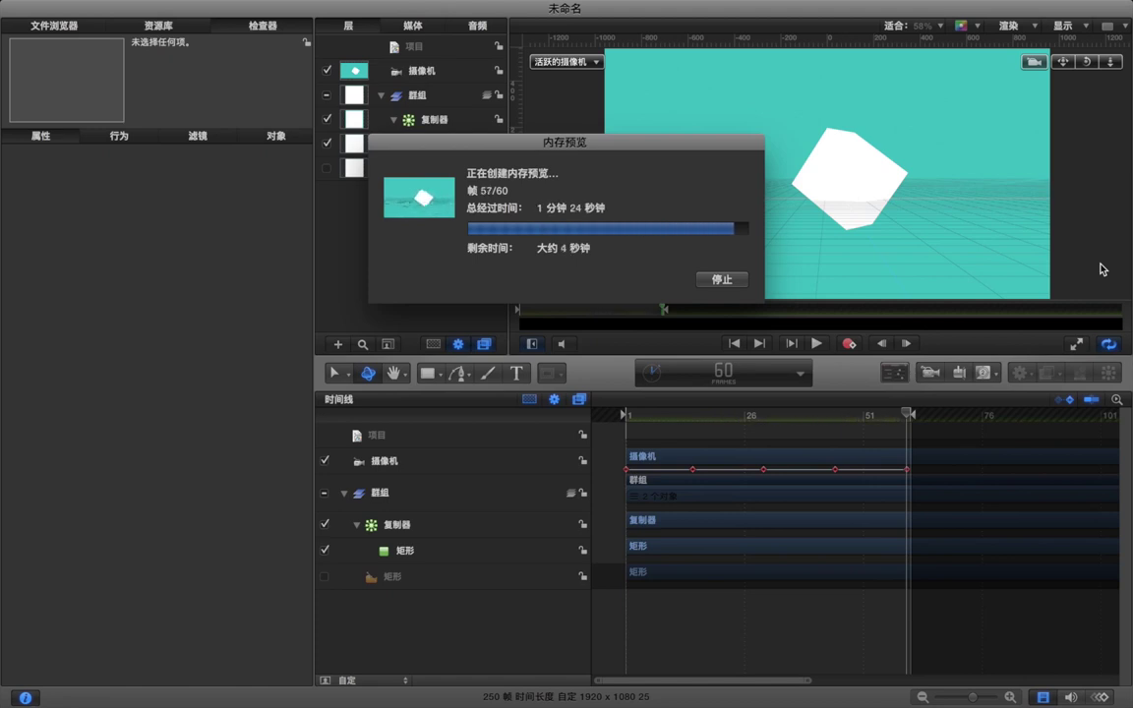
left_click(1078, 344)
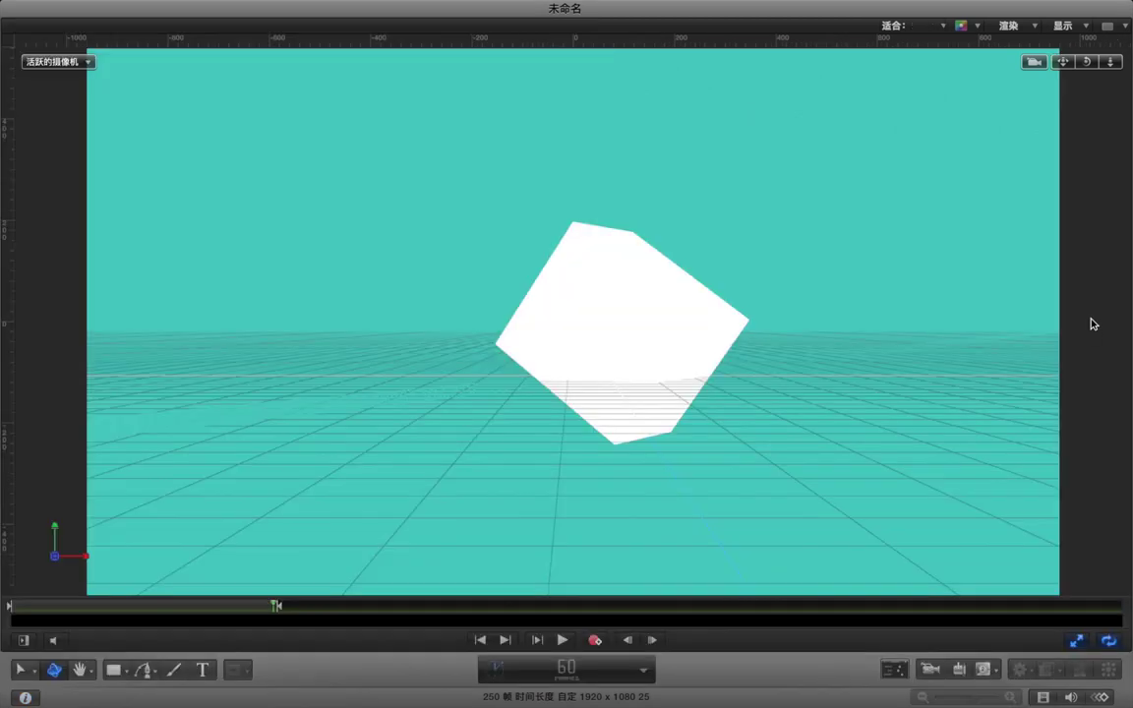
key("space")
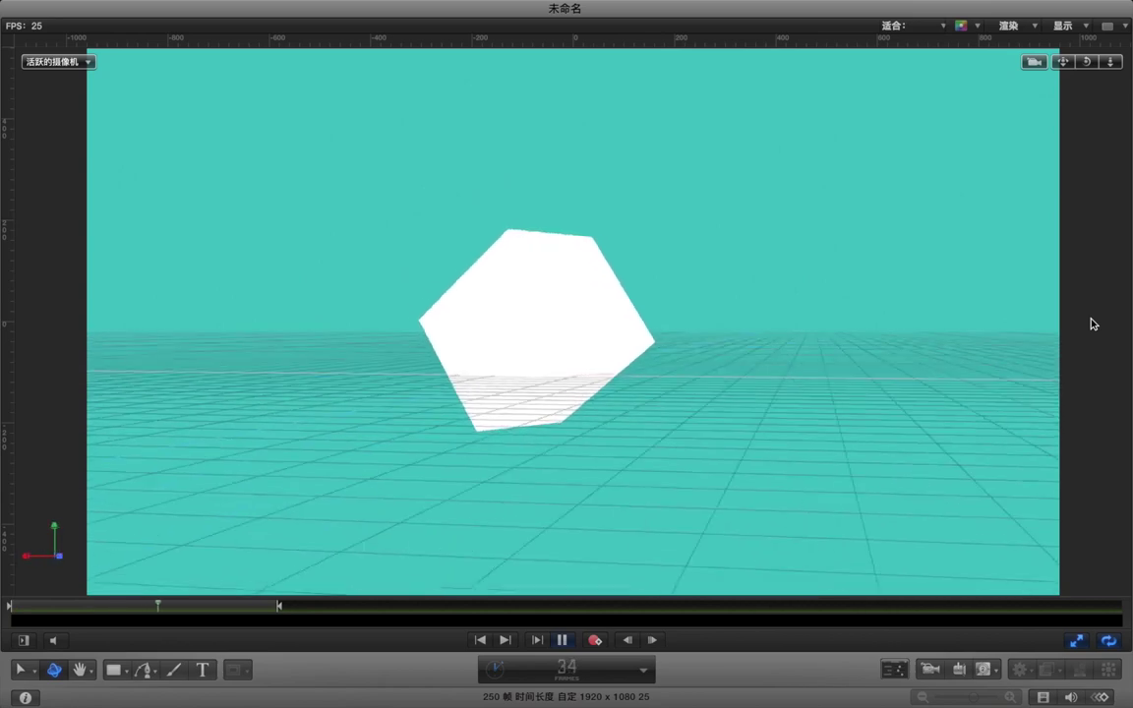